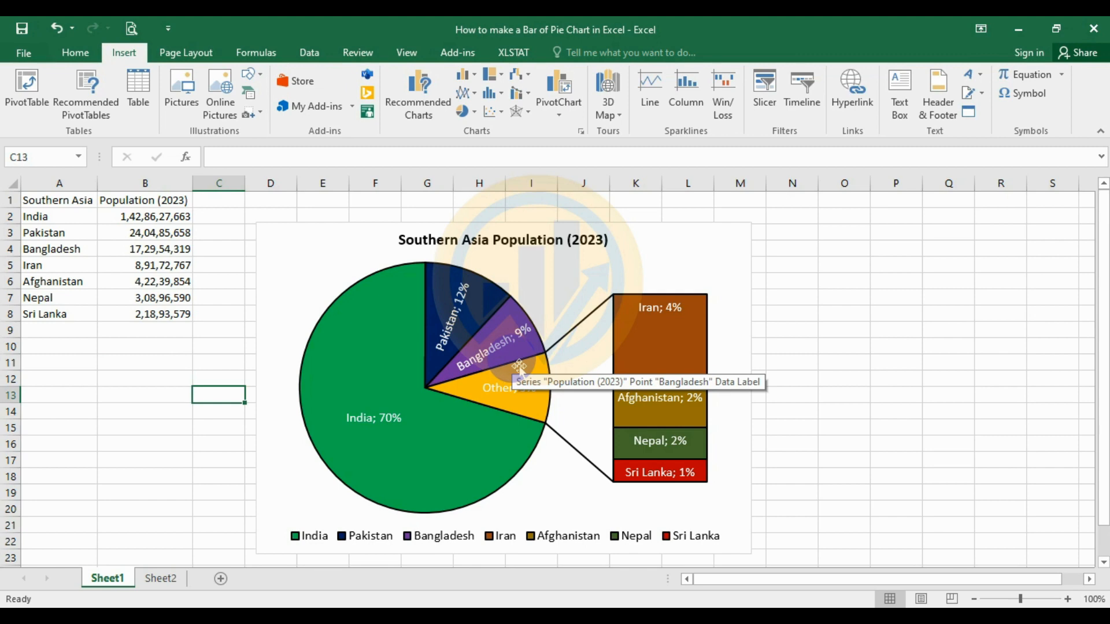
Reposition the finished Southern Asia Population chart on Sheet1 slightly farther from the data table
drag(295, 241, 294, 234)
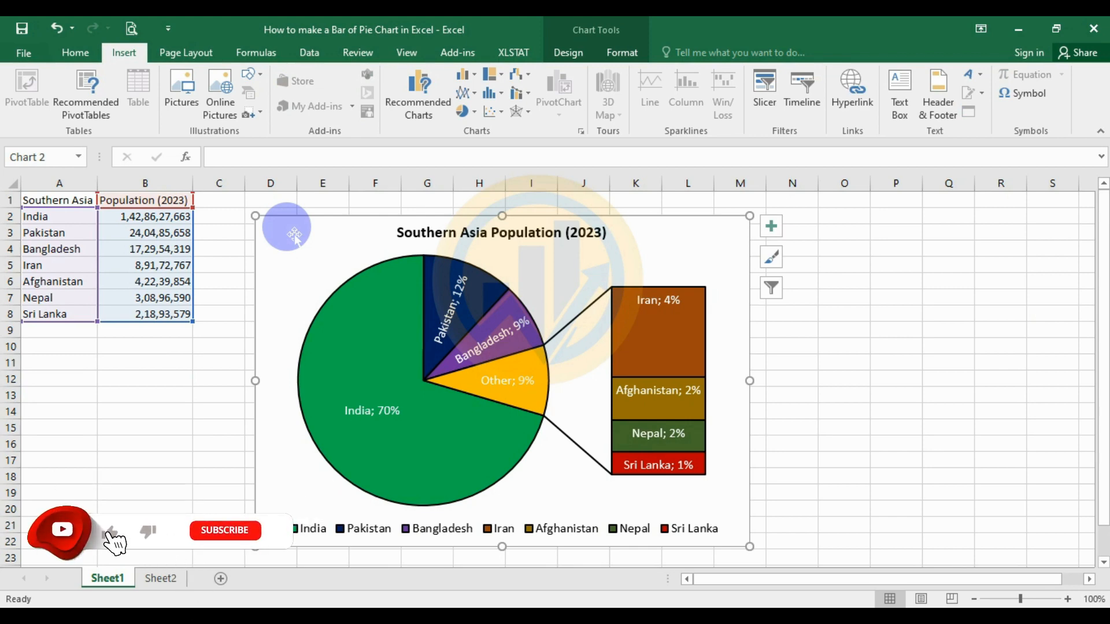
mouse_move(294, 234)
mouse_down()
mouse_move(314, 235)
mouse_move(304, 230)
mouse_up()
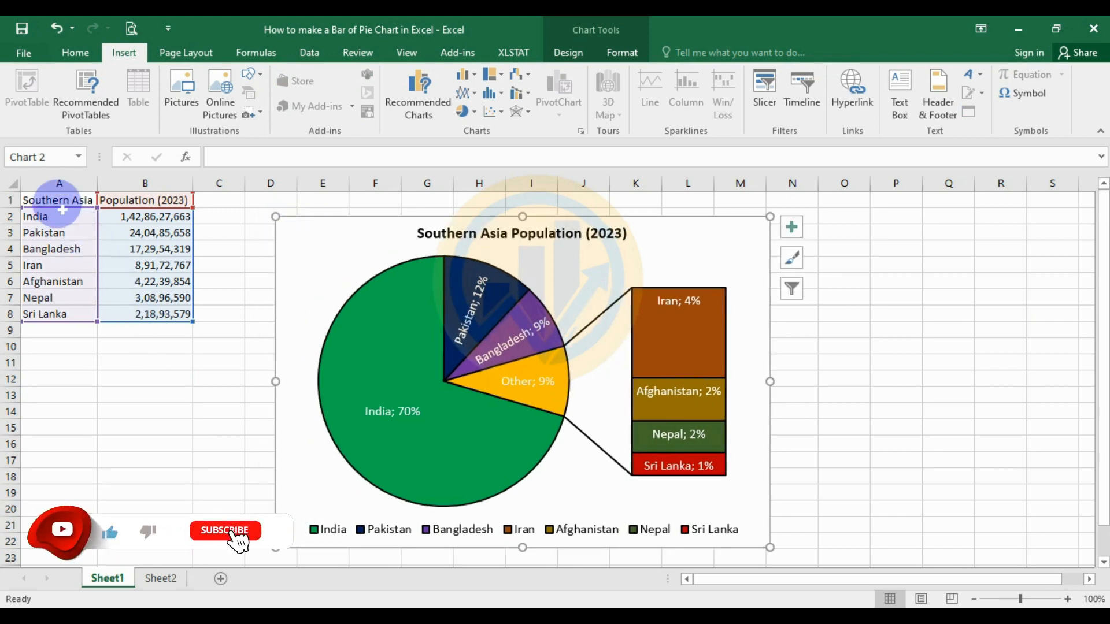
click(105, 362)
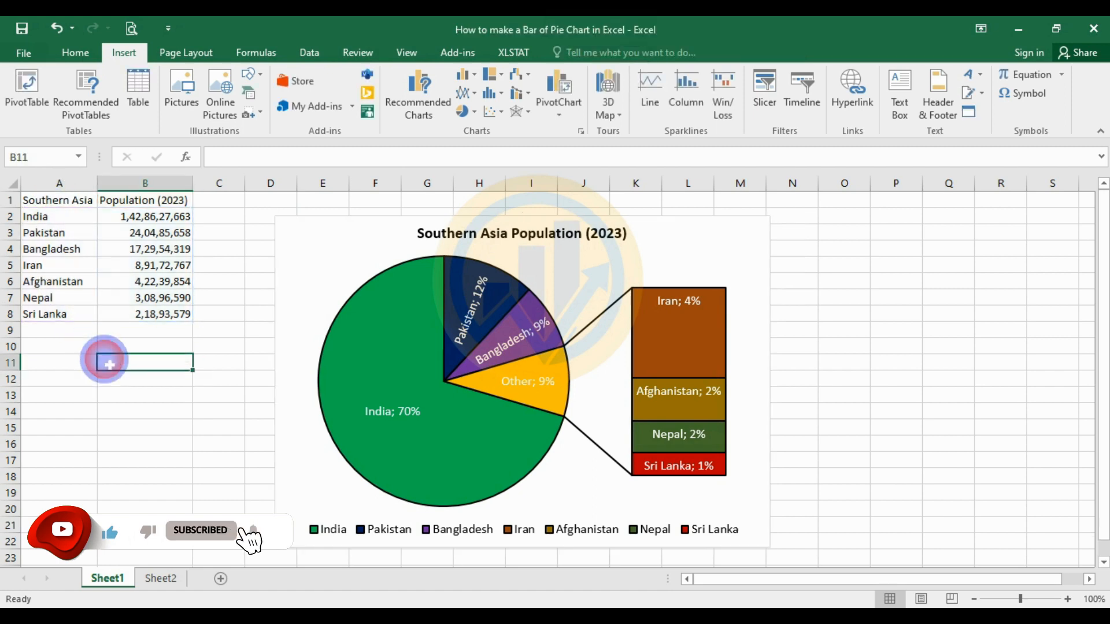
Review the Southern Asia heading and the country entries from India to Sri Lanka in cells A1 to A8
click(45, 204)
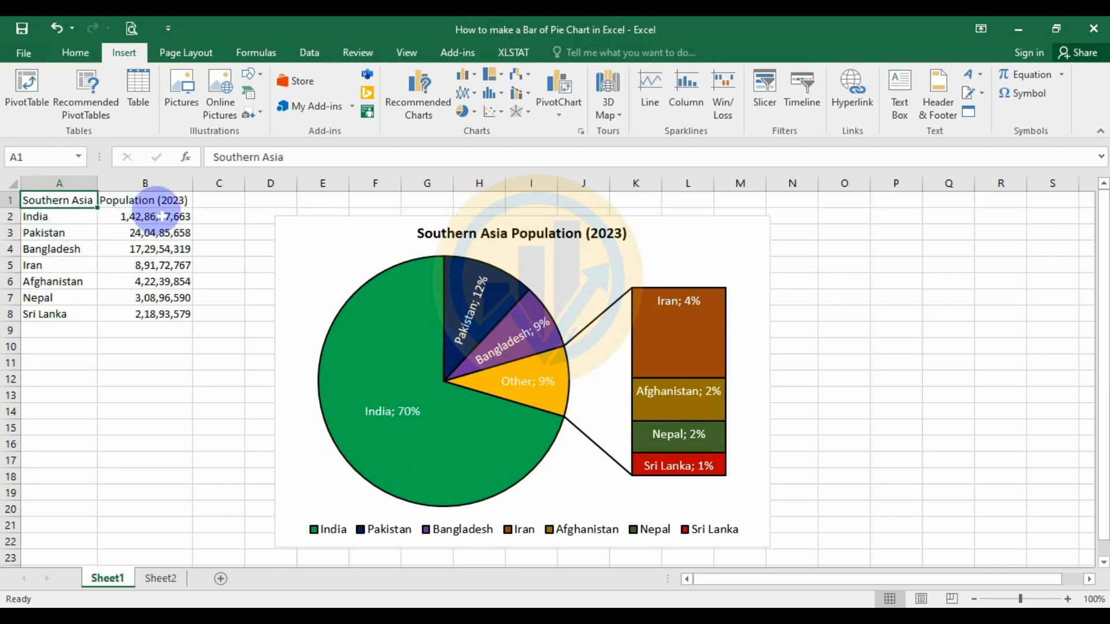
click(53, 219)
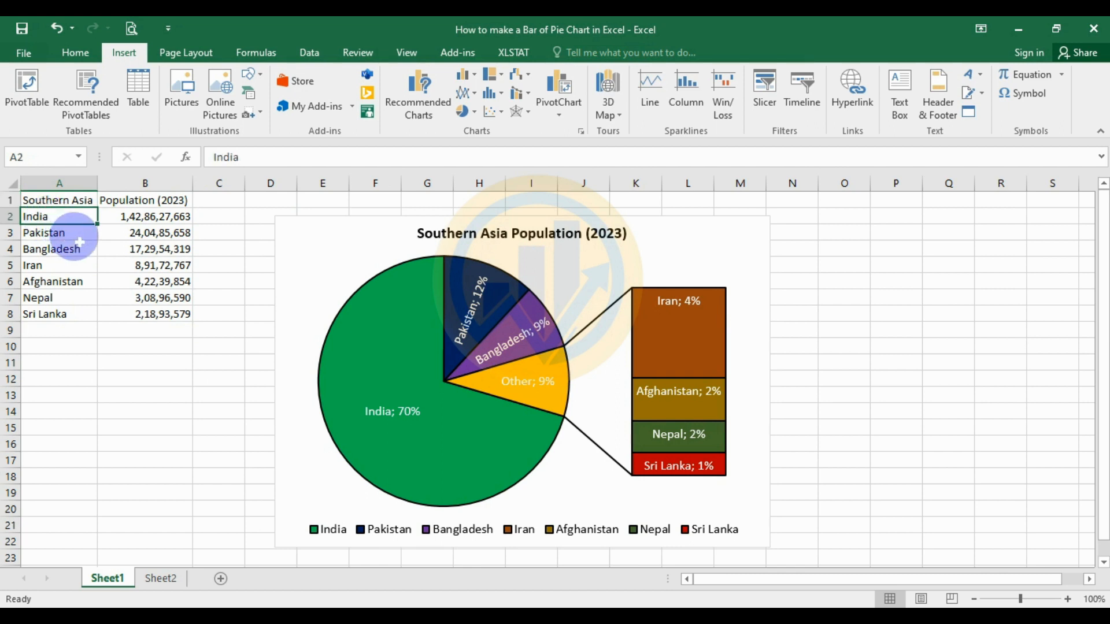
click(66, 234)
click(78, 247)
click(72, 266)
click(81, 282)
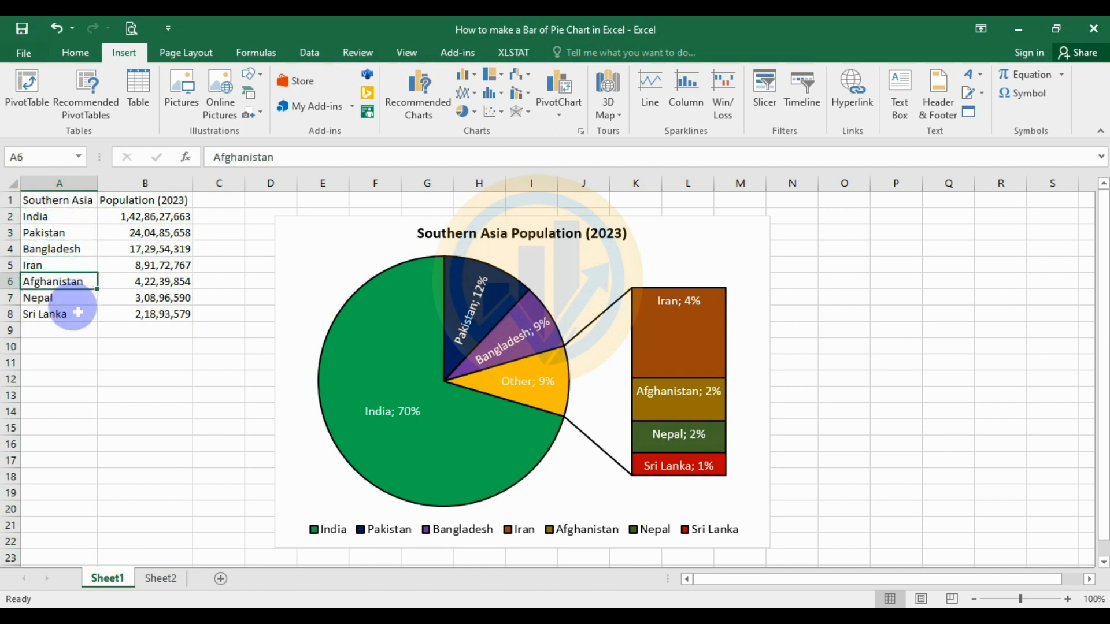
click(75, 301)
click(78, 315)
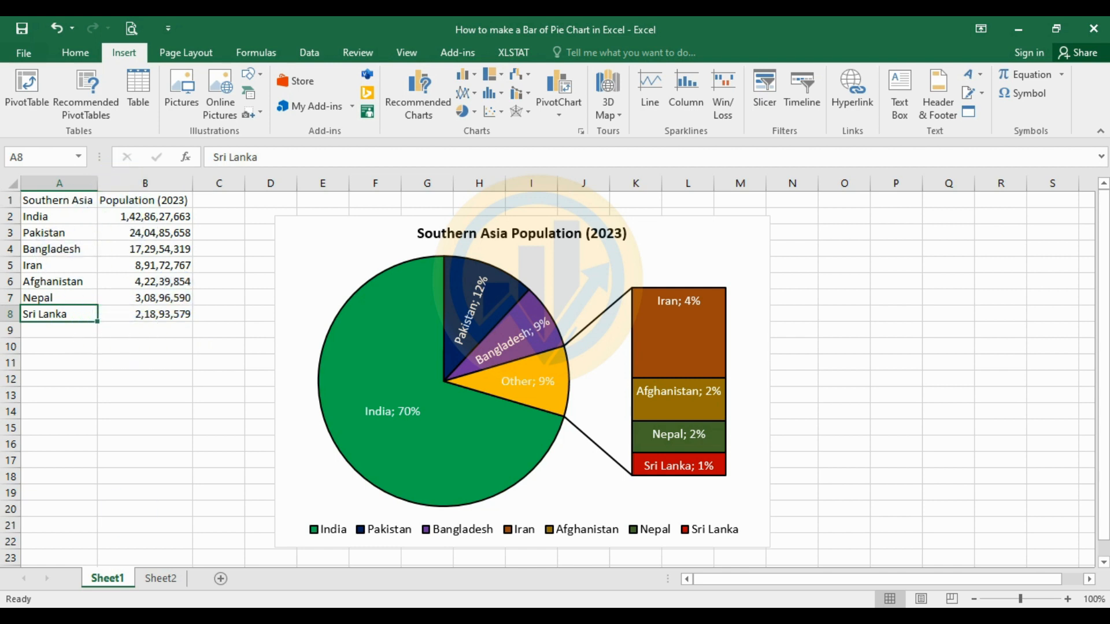
Insert a Bar of Pie chart on Sheet2 from the population data in A1:B8
click(161, 578)
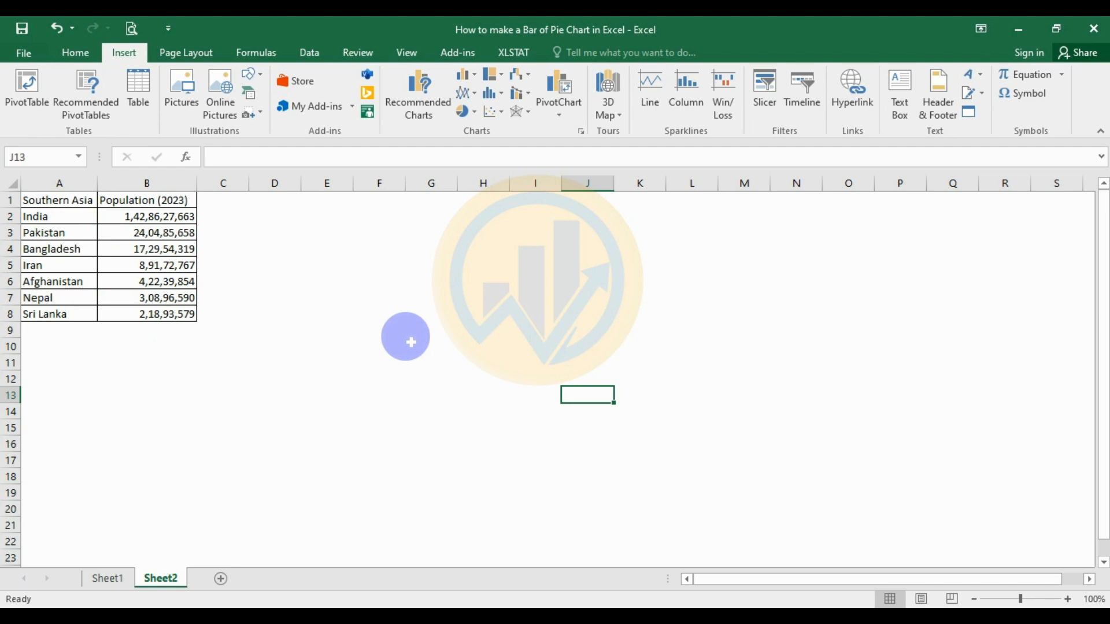
click(481, 294)
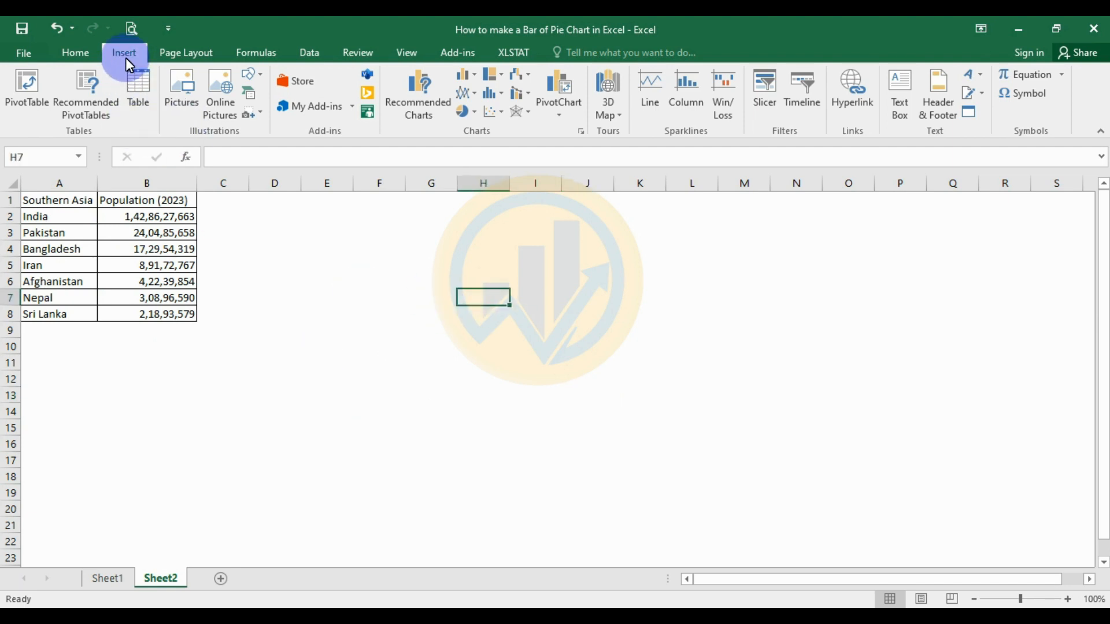
click(289, 314)
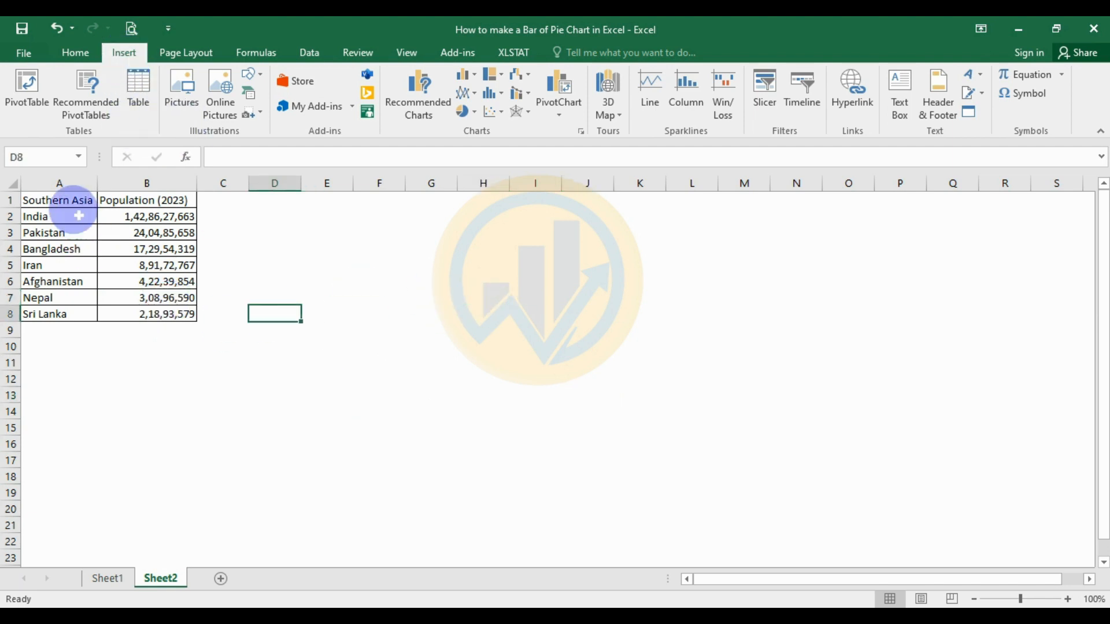
drag(67, 200, 159, 315)
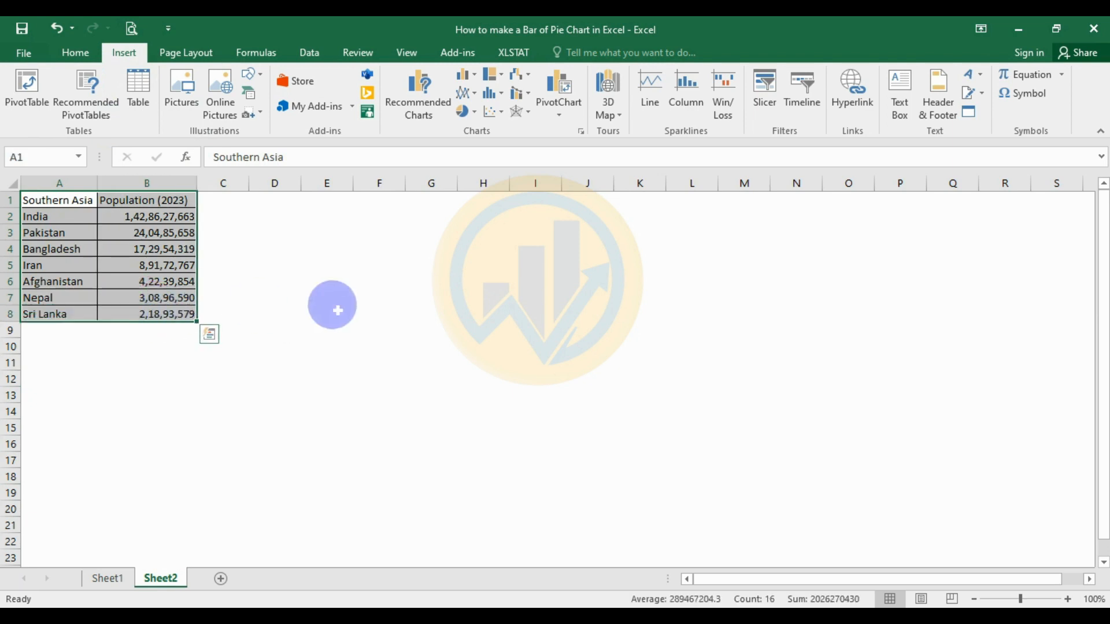
click(472, 114)
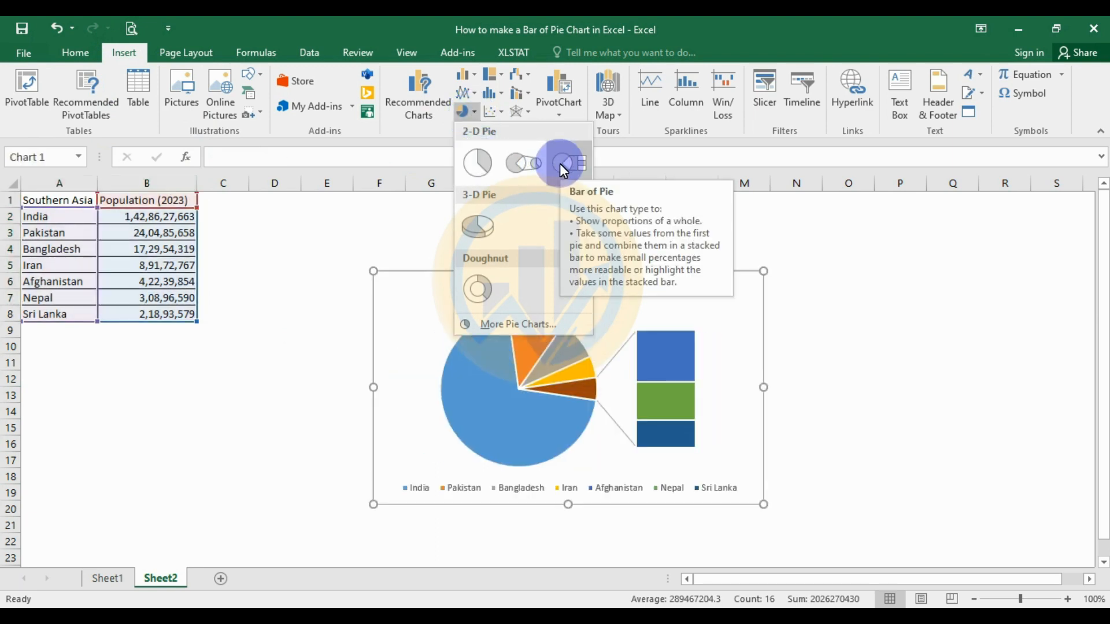
click(560, 164)
Enlarge the new chart and place it beside the data table, covering about columns C to L and rows 2 to 20
drag(376, 272, 260, 235)
drag(644, 467, 720, 538)
click(826, 395)
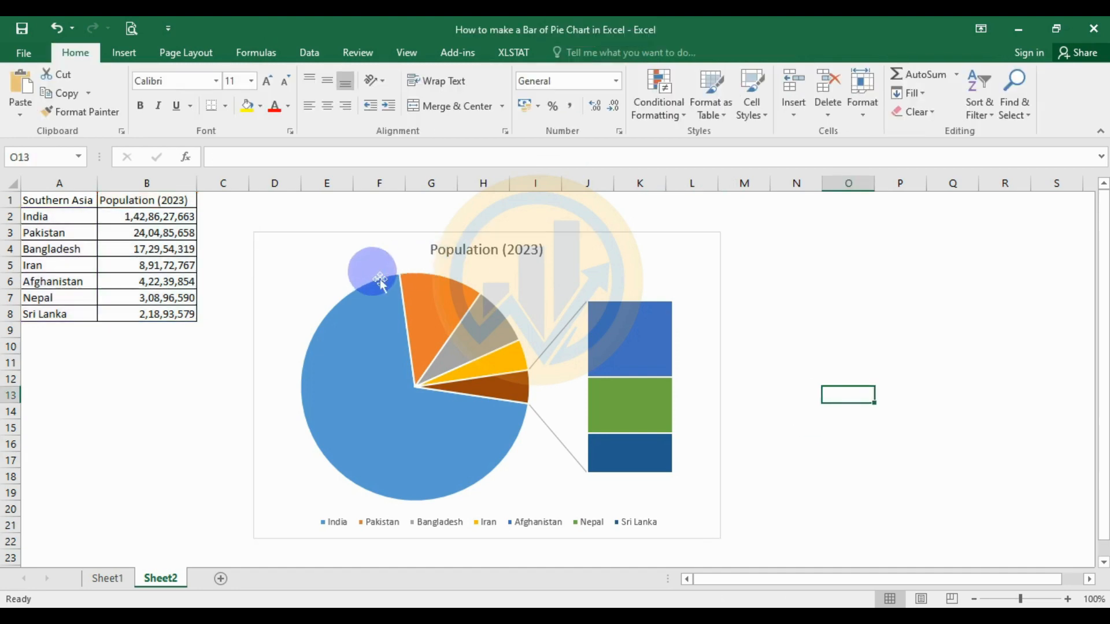
drag(284, 248, 260, 224)
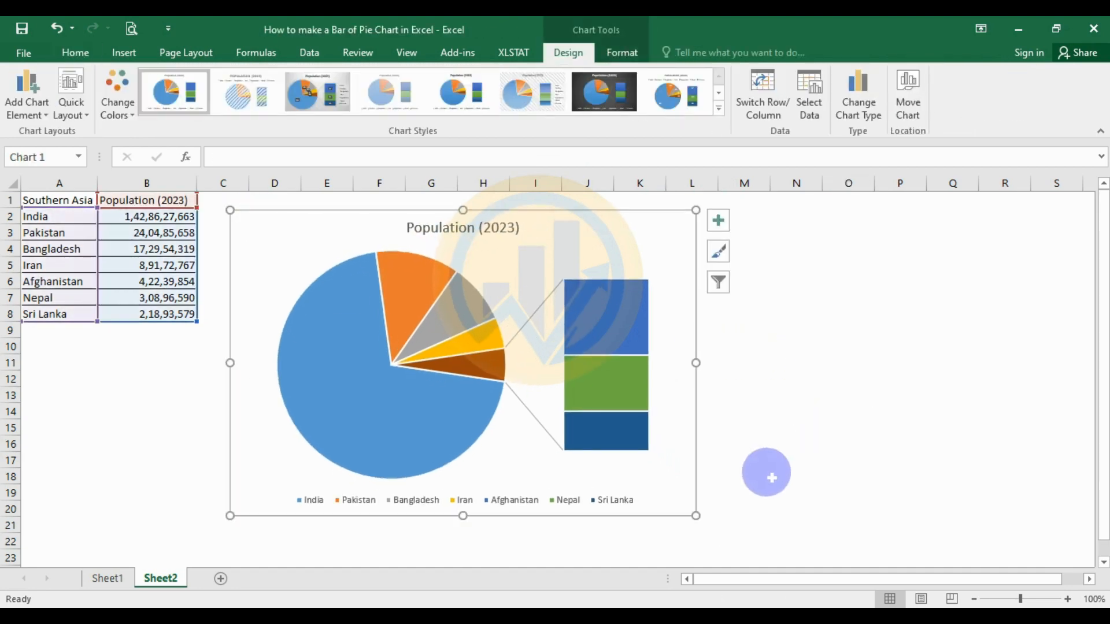
Try 4, 5 and 6 values in the second plot of the pie series and restore the setting to 3
click(402, 421)
right_click(397, 414)
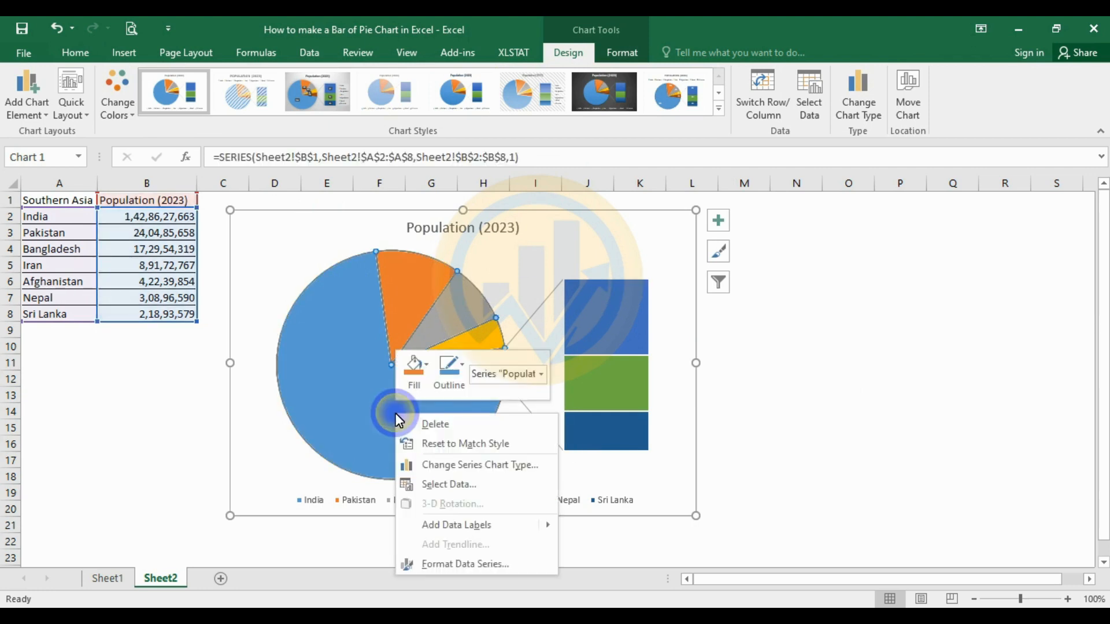
click(449, 563)
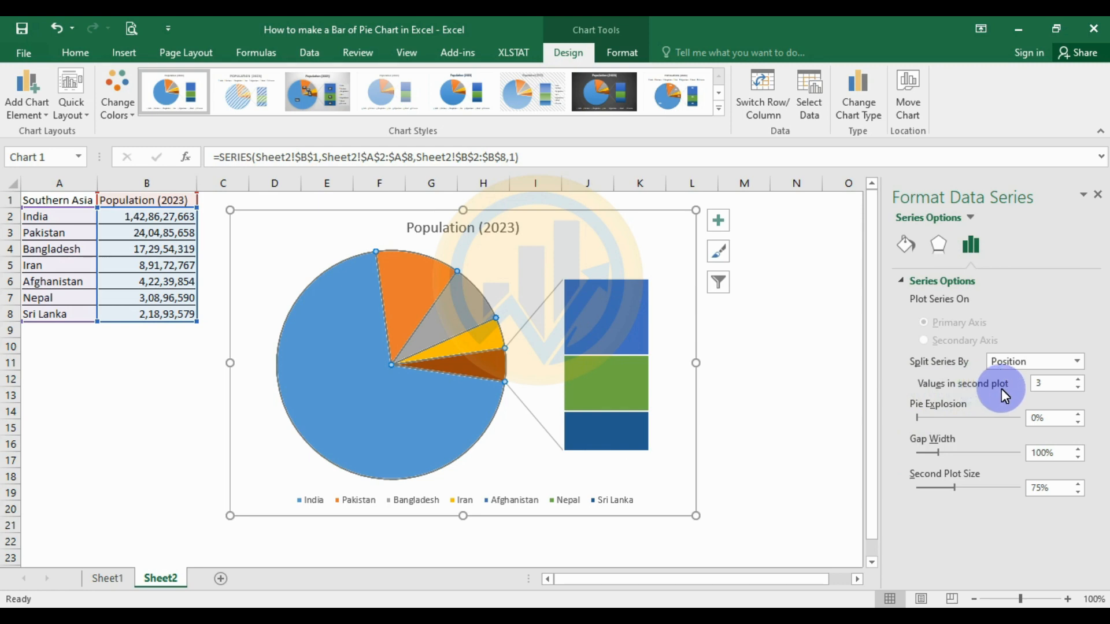
click(1079, 380)
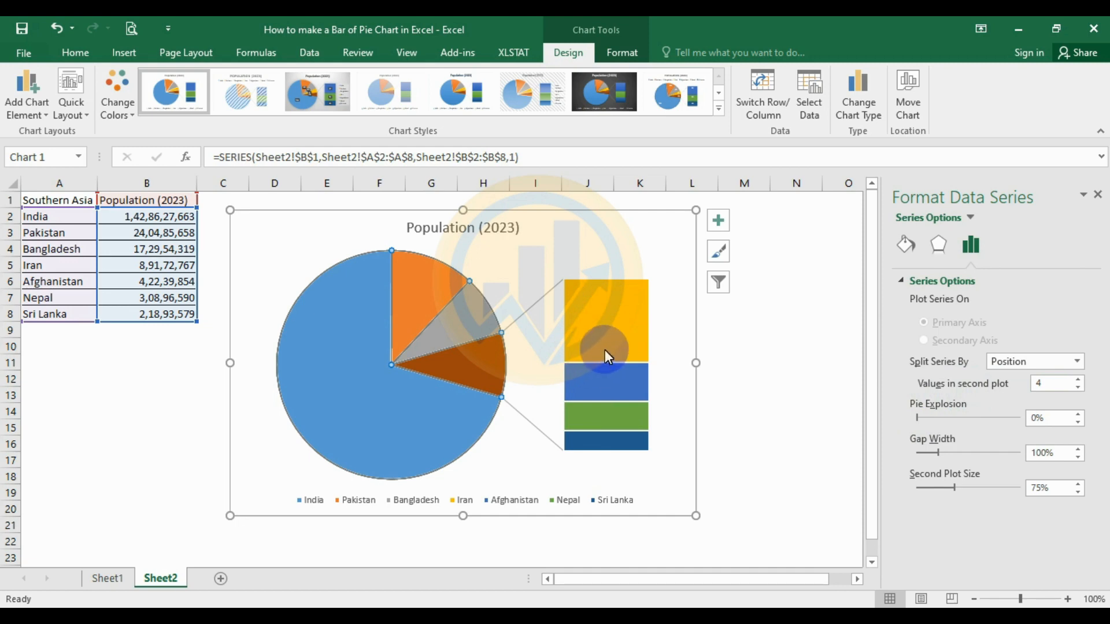
click(1078, 380)
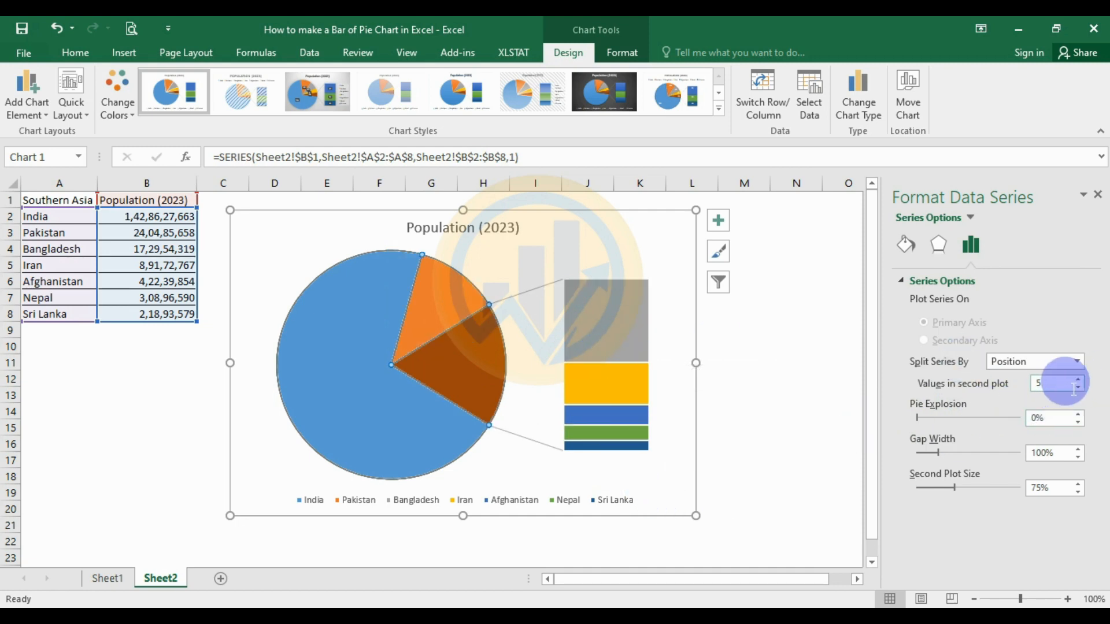
click(1077, 380)
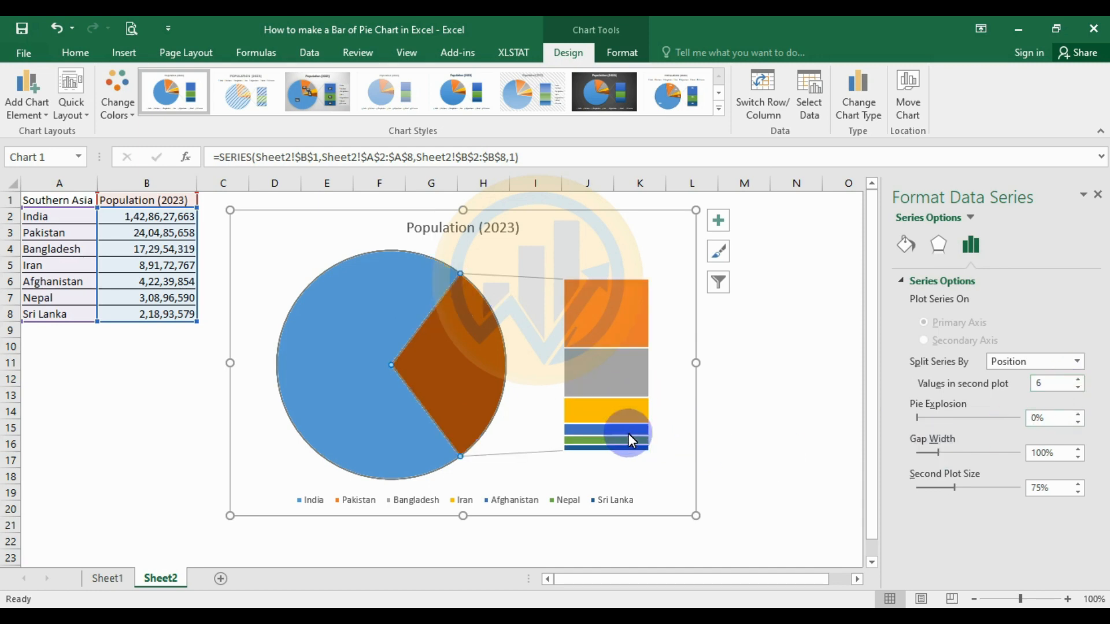
click(1078, 387)
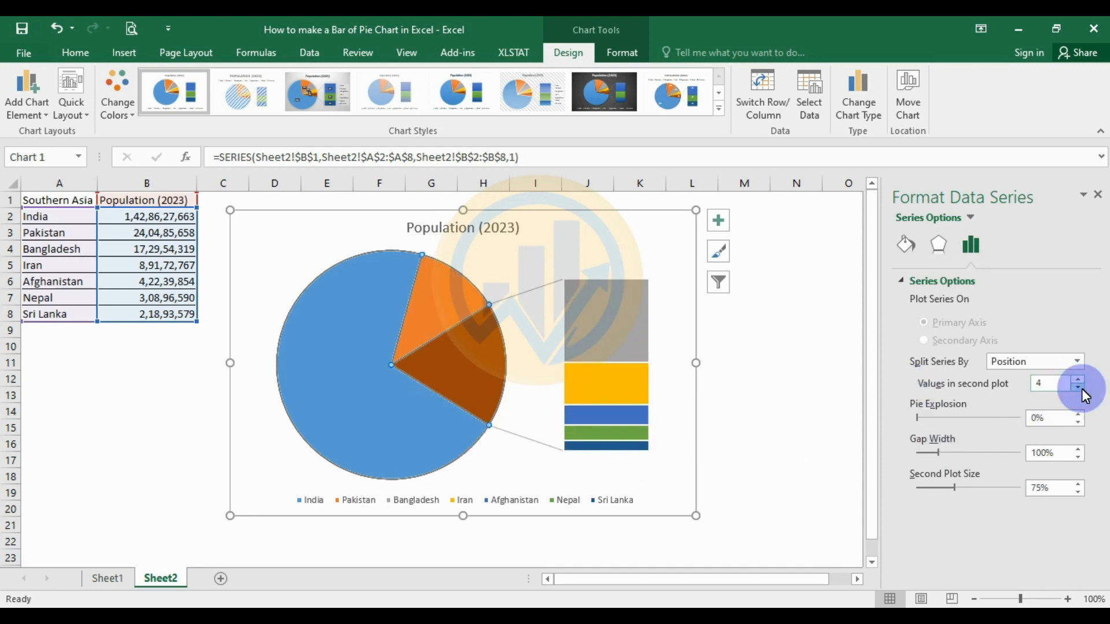
click(1078, 387)
click(1078, 387)
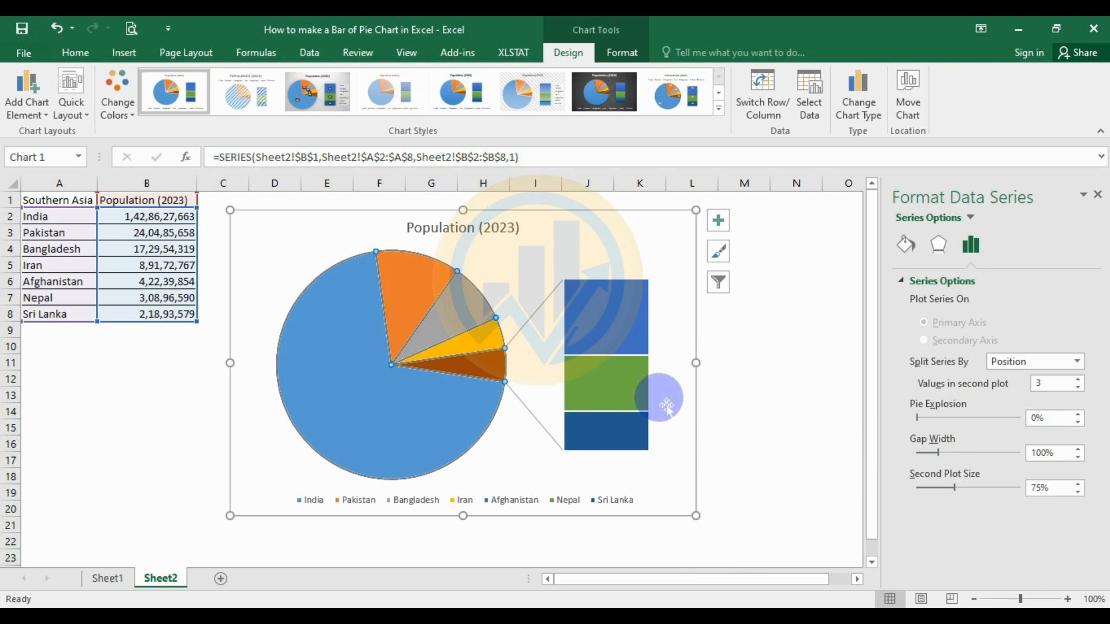
click(548, 272)
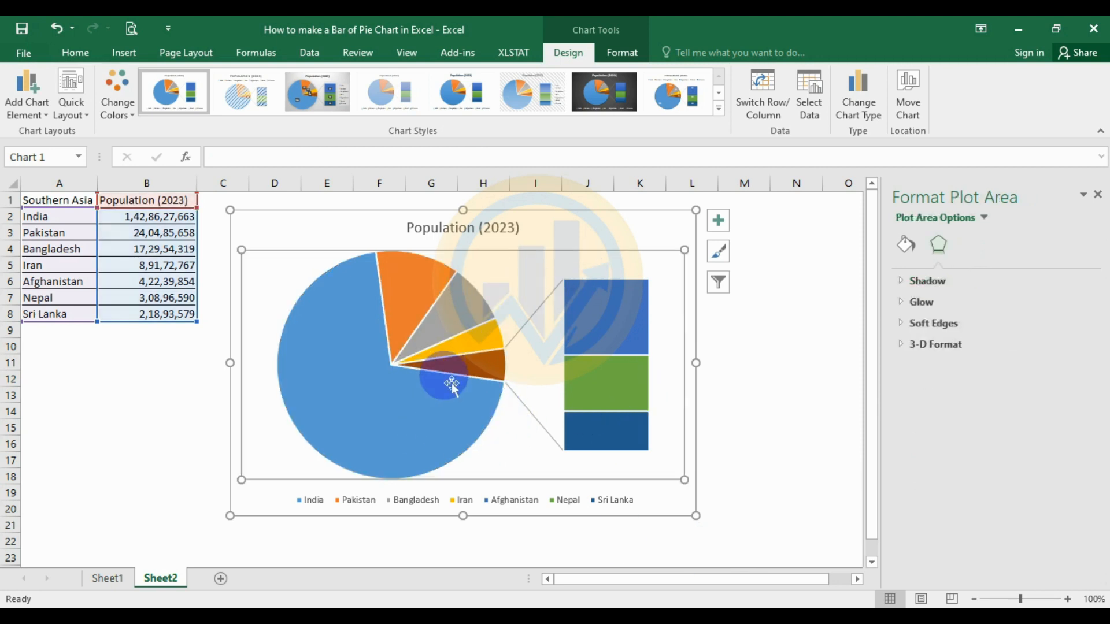
Add data labels to all slices and bar segments of the population series
click(405, 413)
right_click(403, 412)
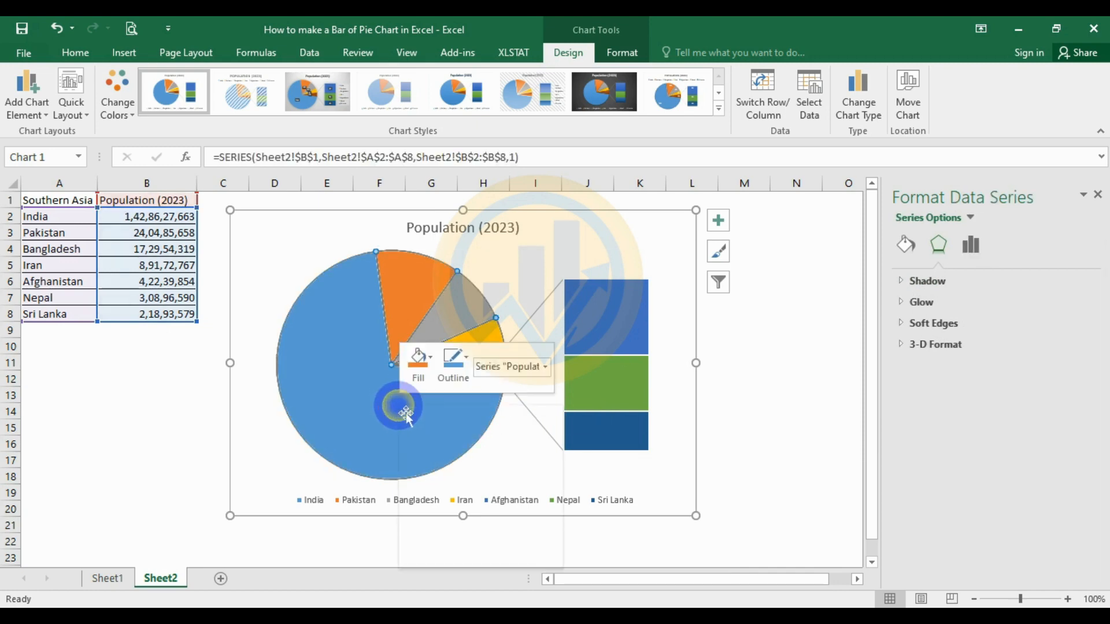
mouse_move(456, 522)
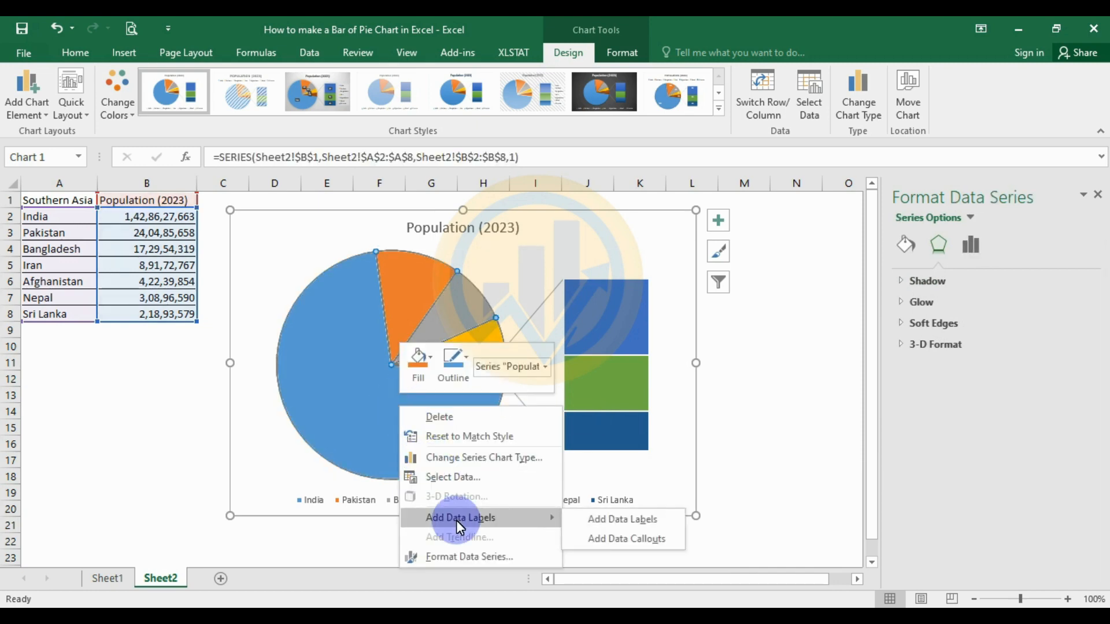
click(610, 519)
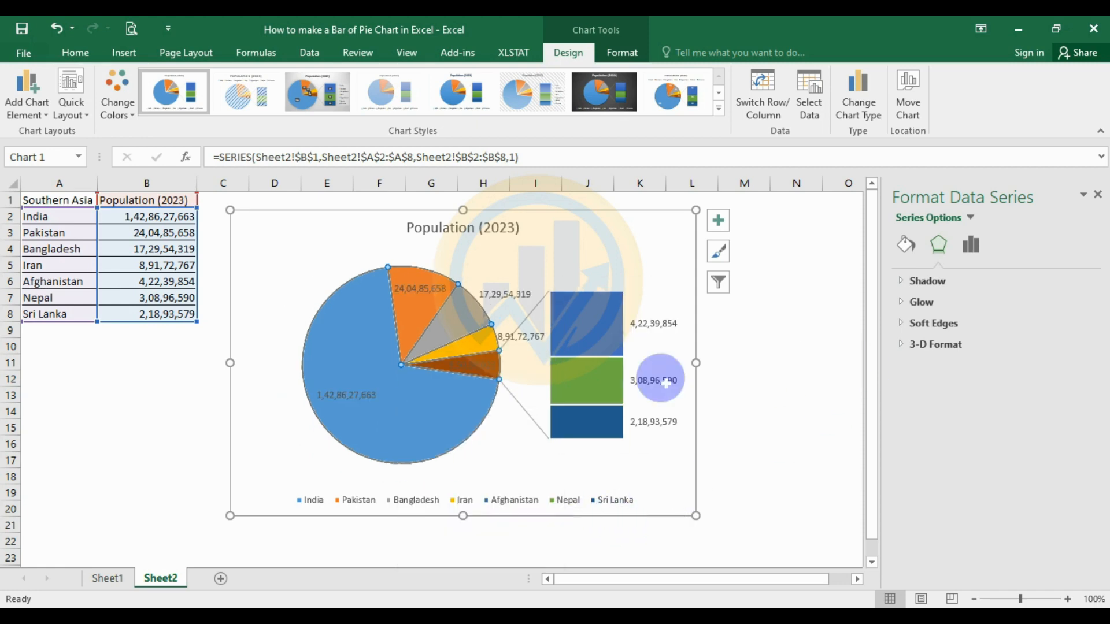
Make the data labels contain the category name and percentage, without the series name or value
click(655, 327)
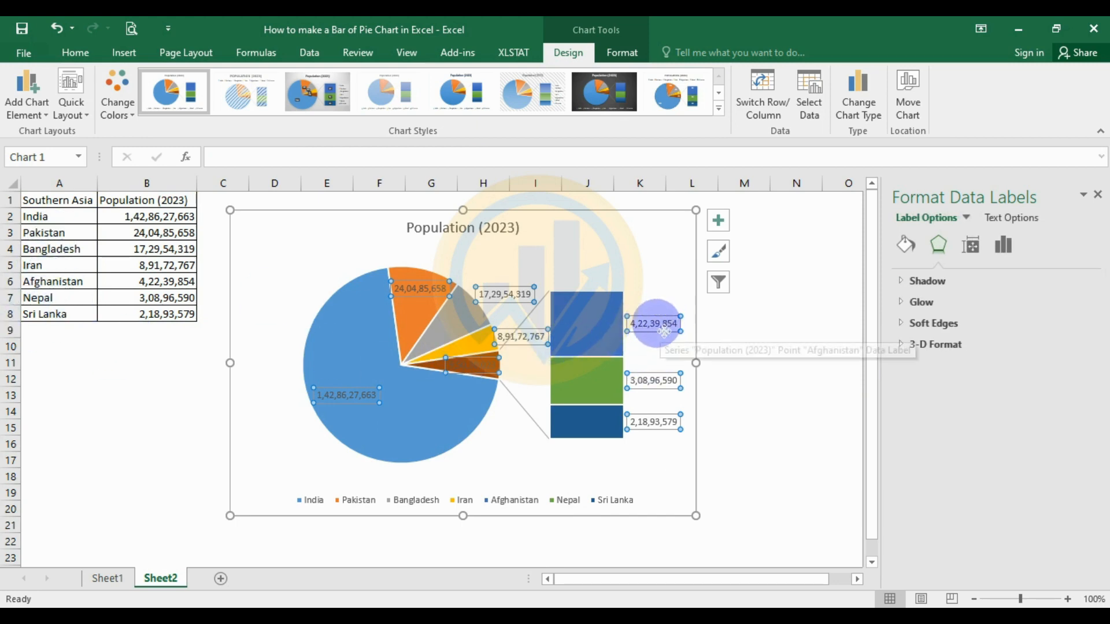
right_click(658, 331)
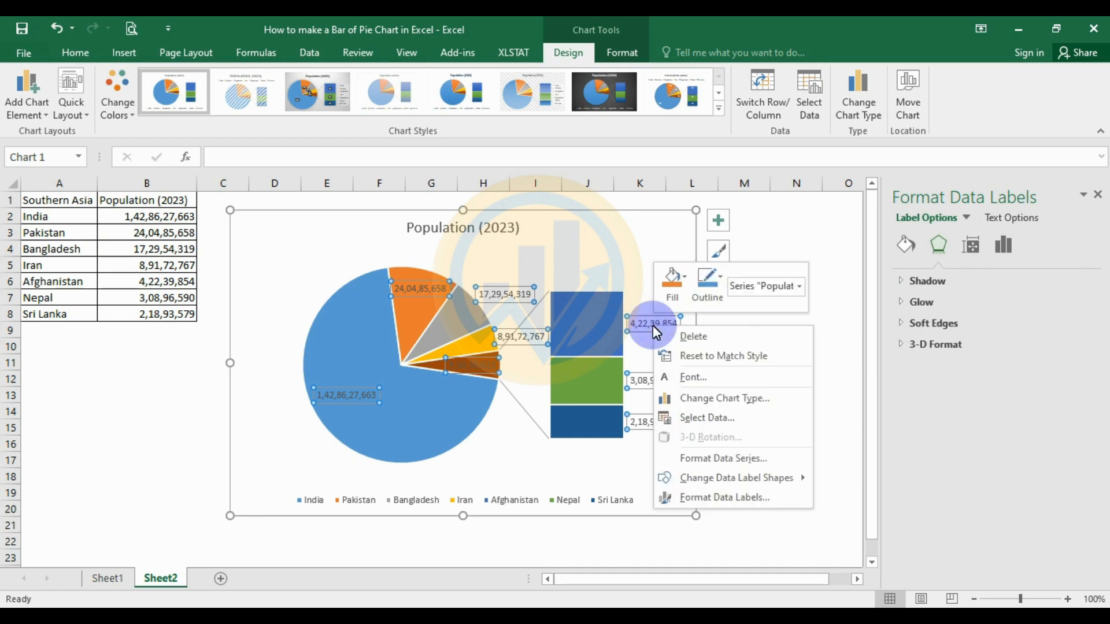
click(702, 496)
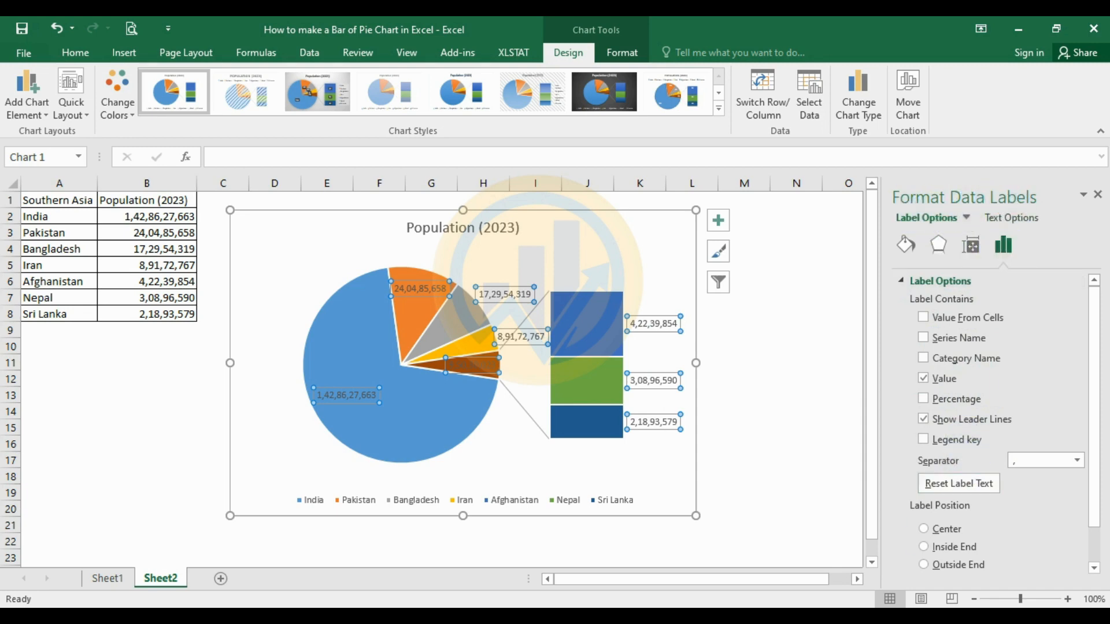
click(923, 337)
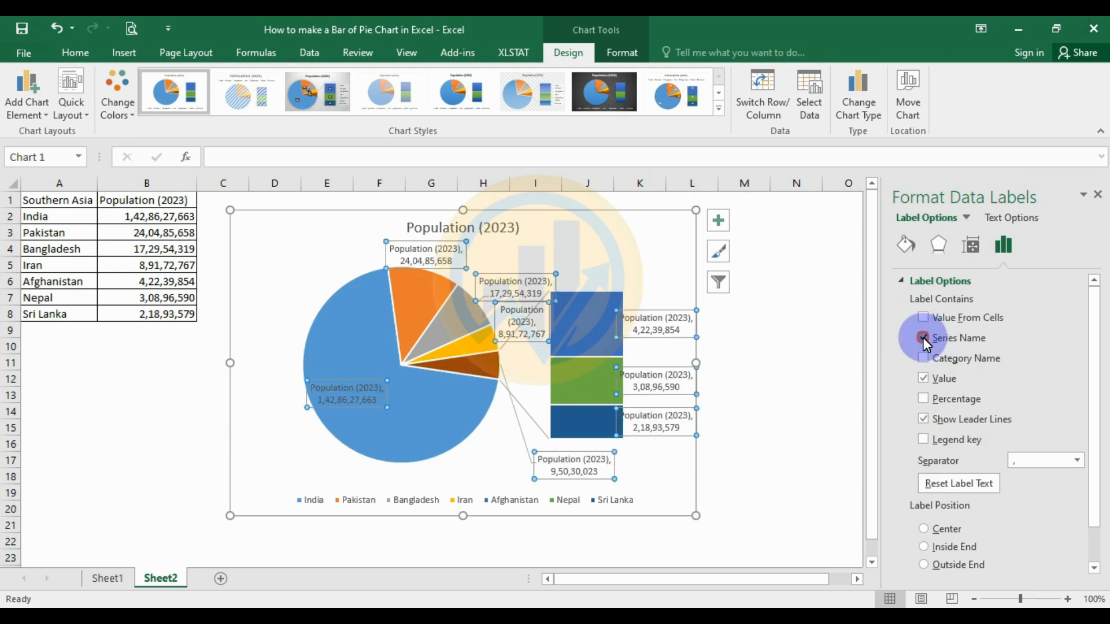
click(923, 338)
click(923, 358)
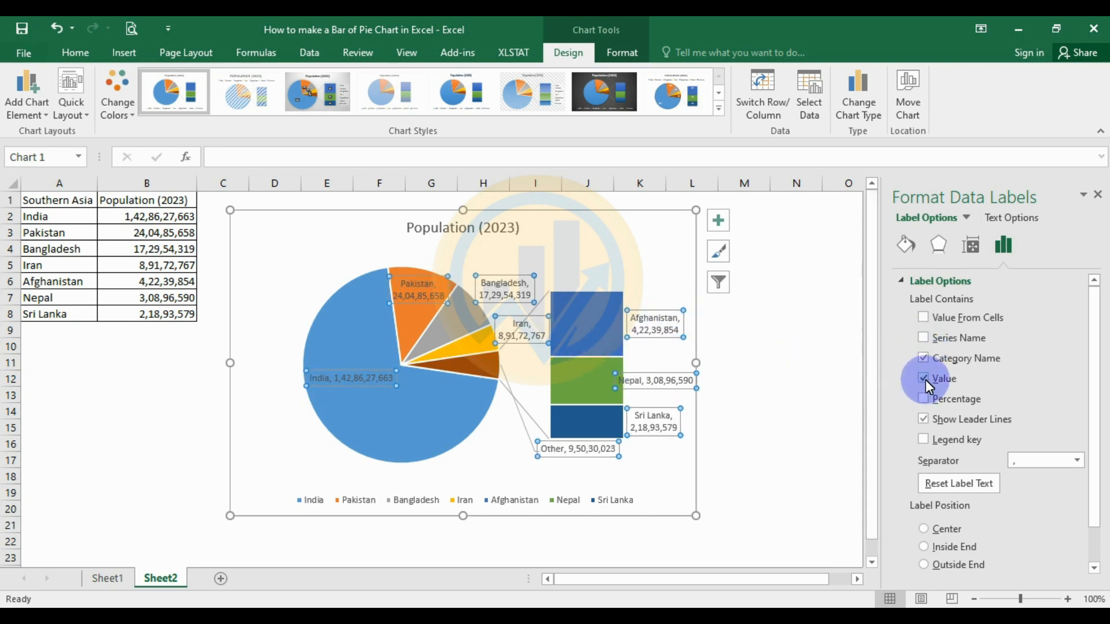
click(924, 379)
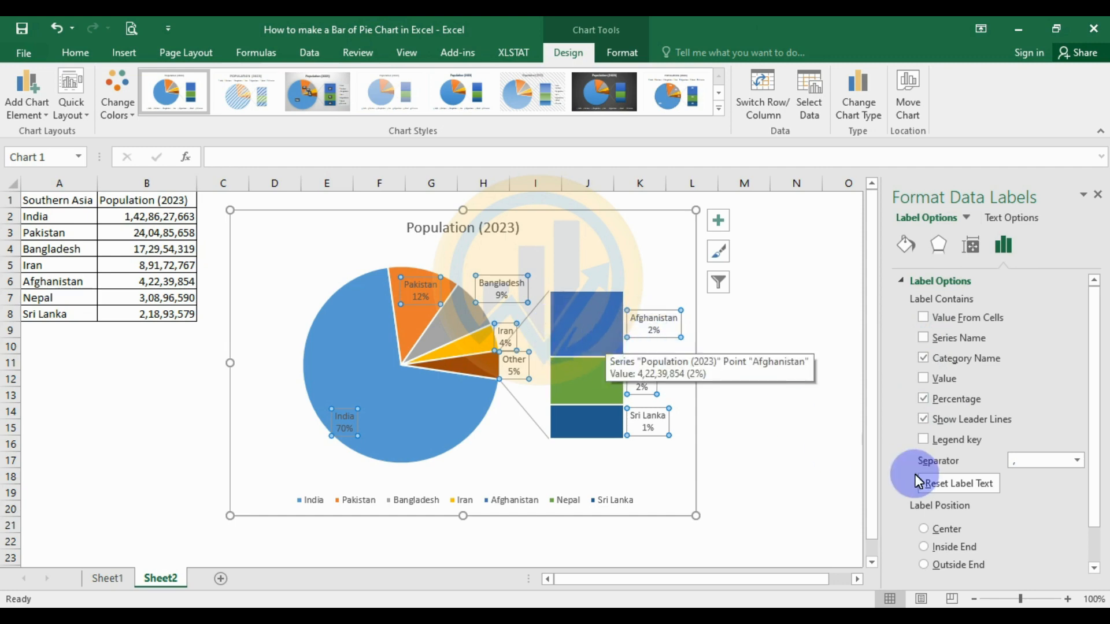
Set the position of the chart's data labels to Center
scroll(916, 474, down, 2)
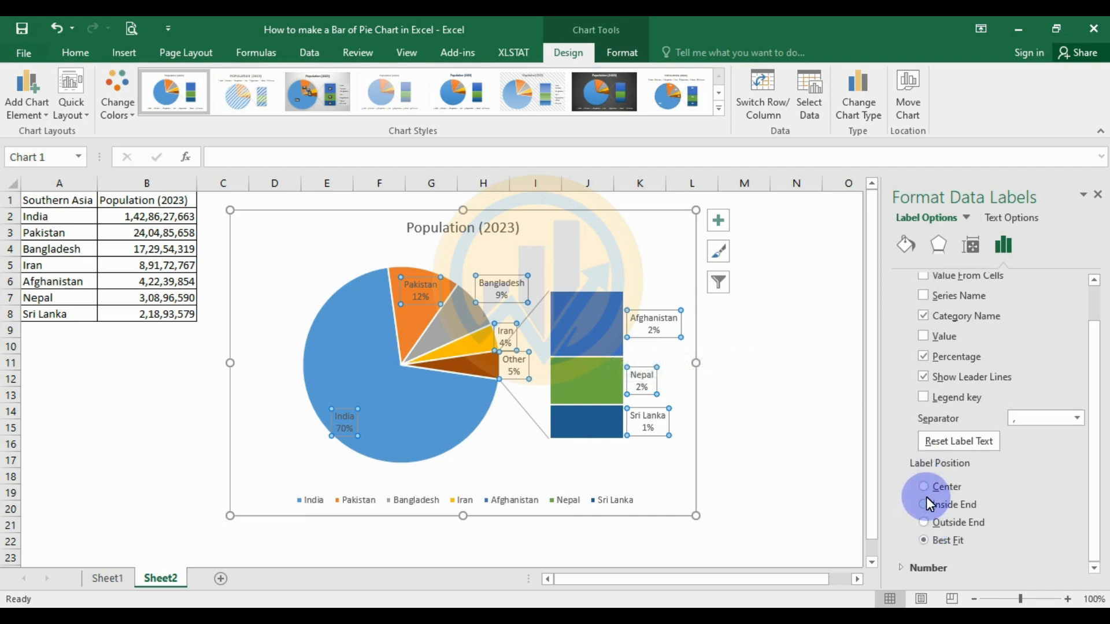
click(924, 487)
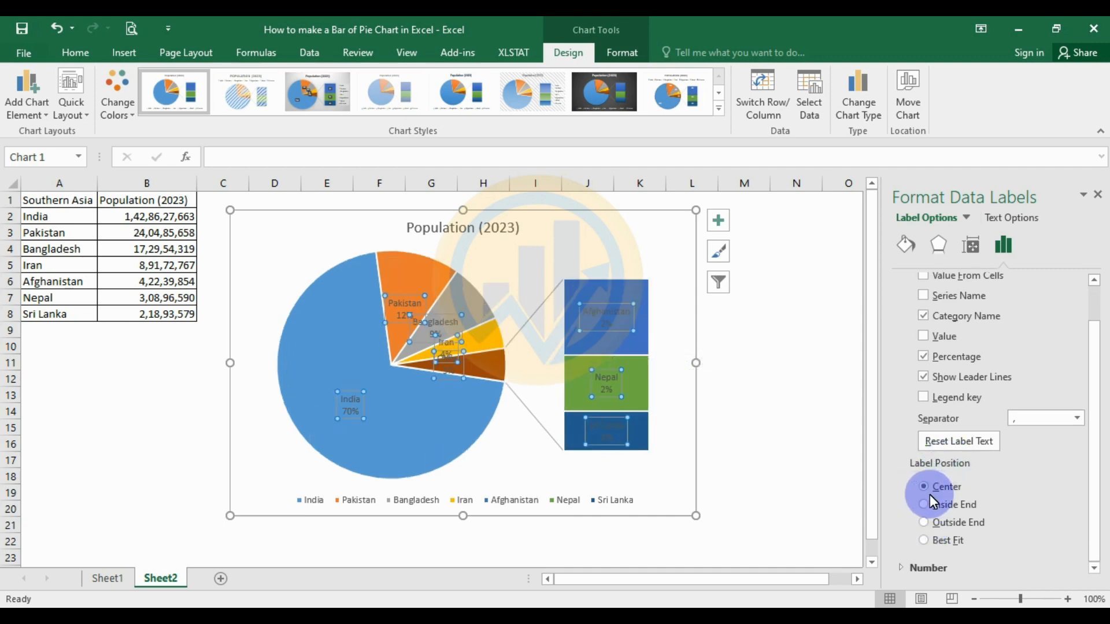
click(1063, 512)
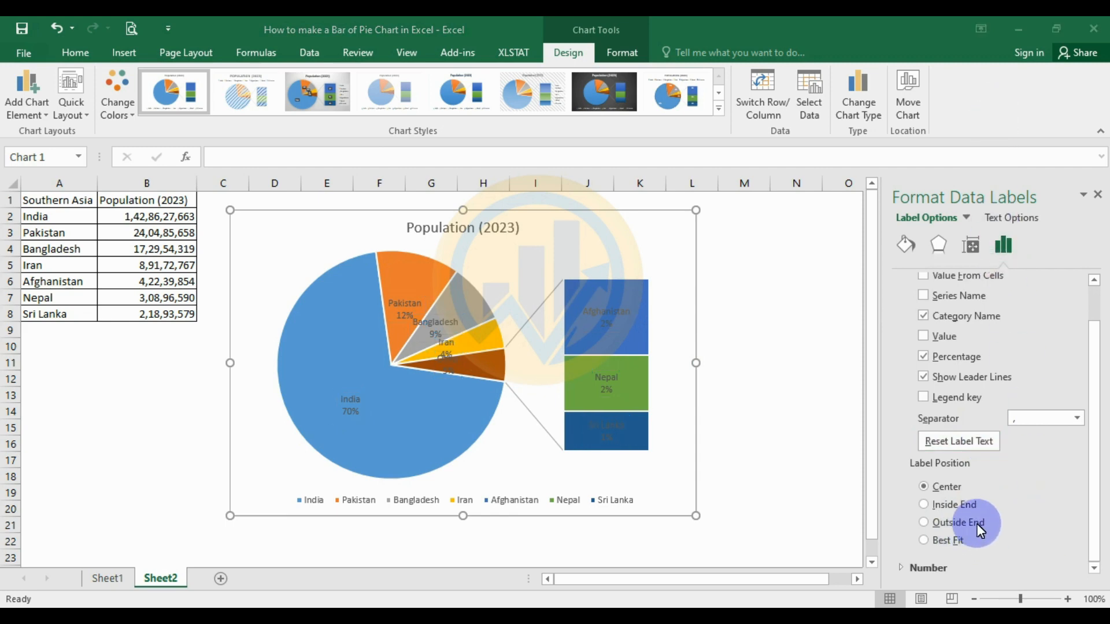
Separate the category name and percentage in the chart's data labels with a semicolon
click(1077, 418)
click(1078, 418)
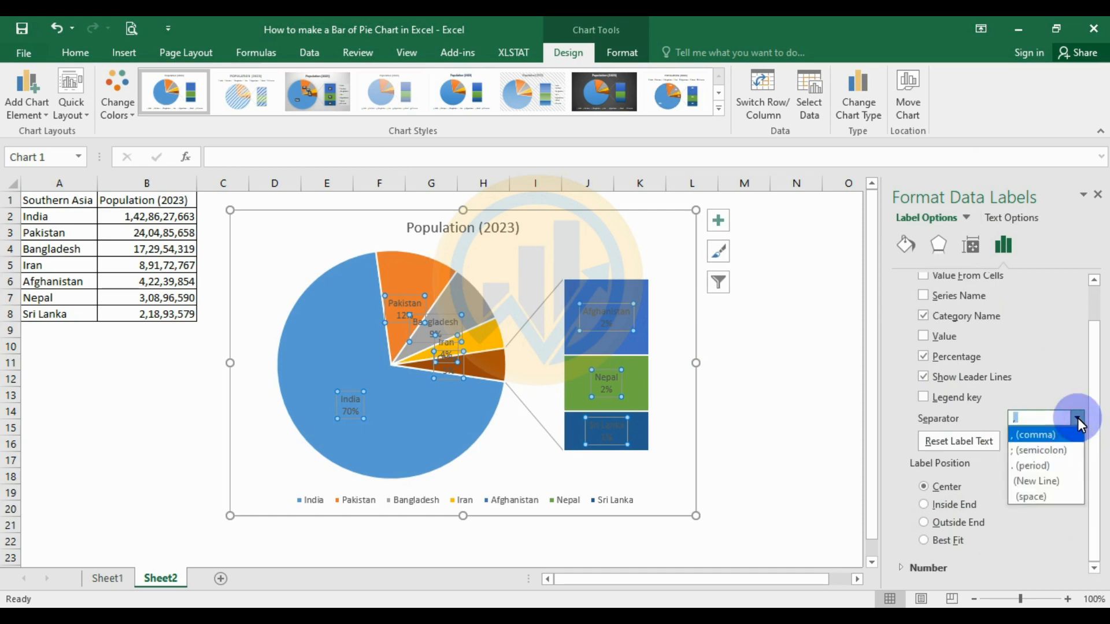
click(1062, 449)
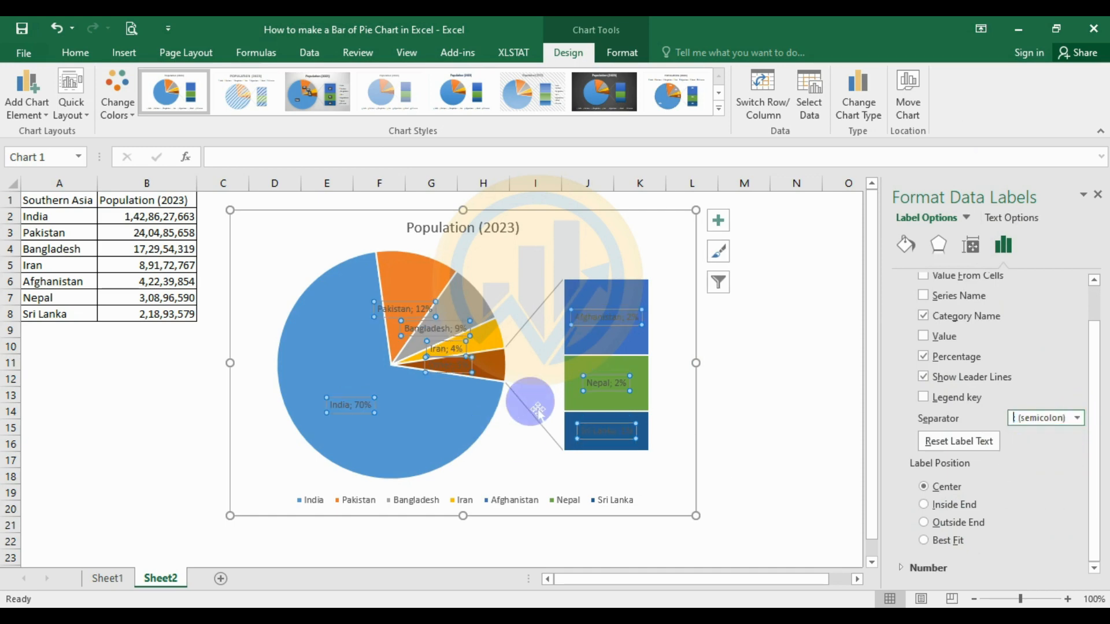
click(757, 361)
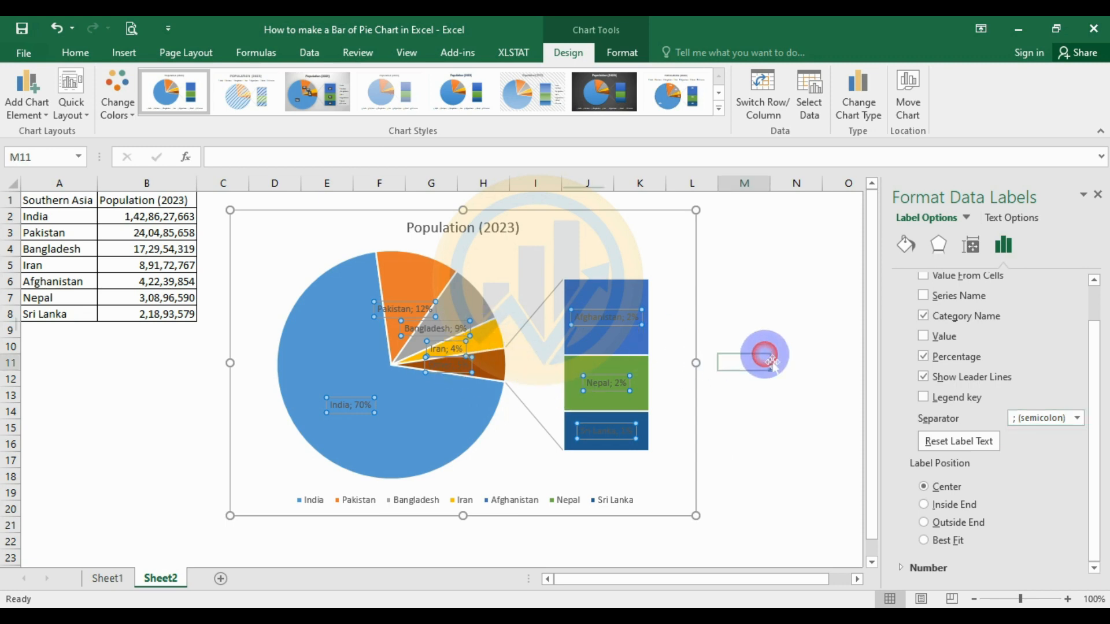
Change the font colour of all the chart's data labels to white
click(369, 411)
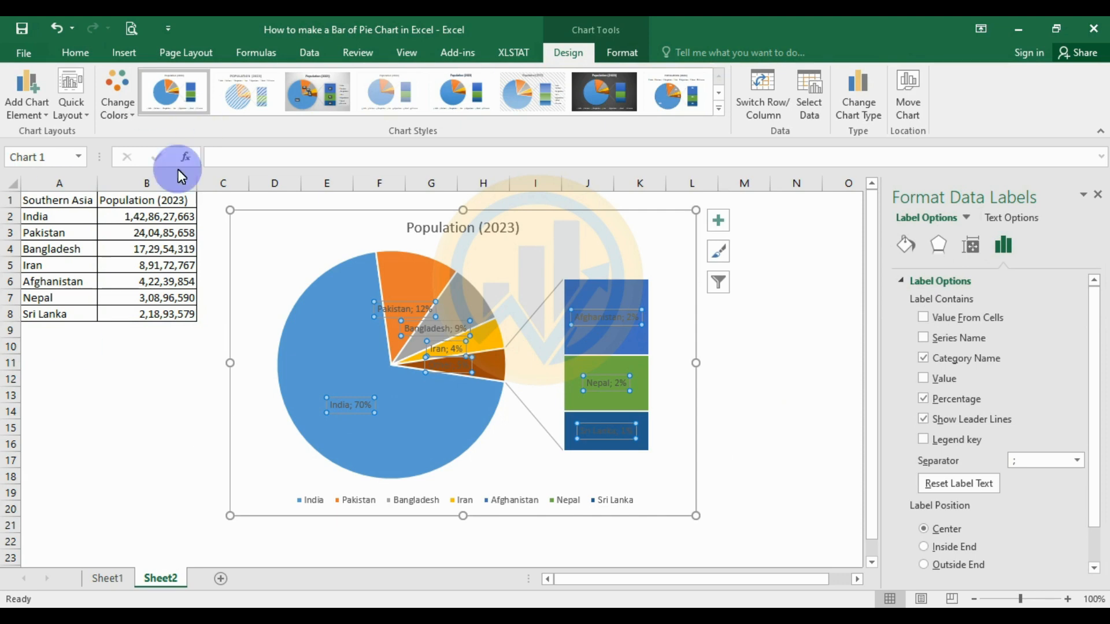
click(84, 57)
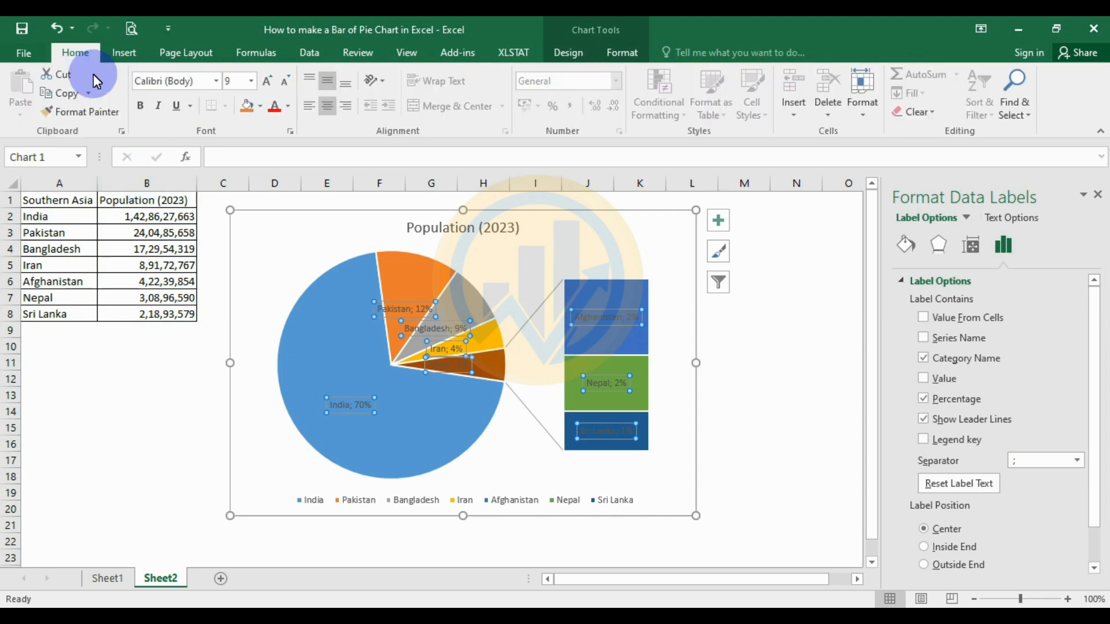
click(288, 106)
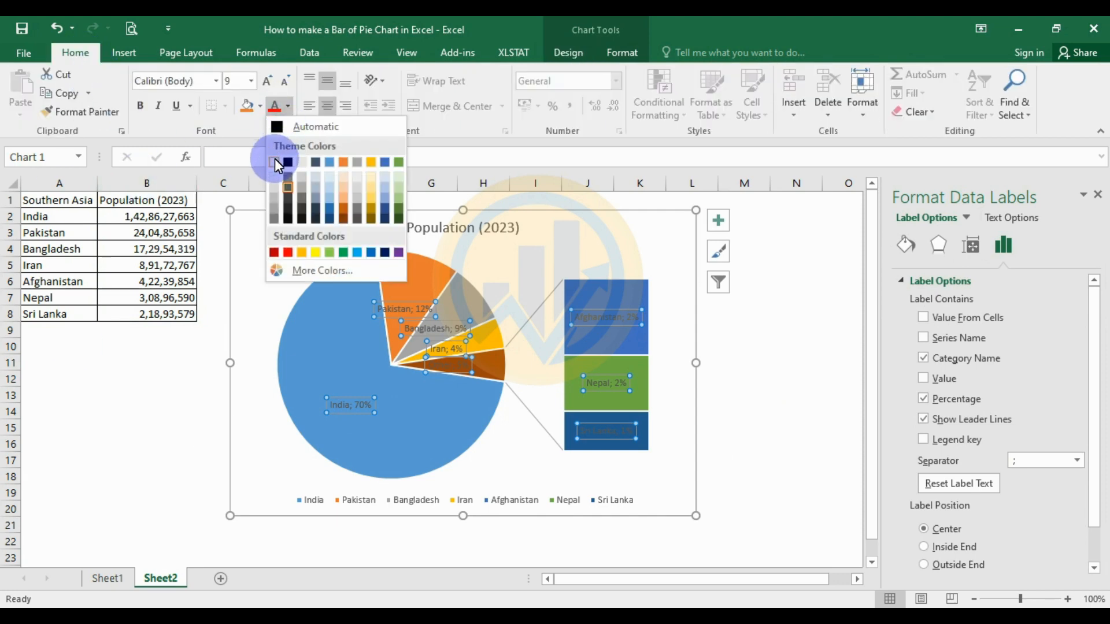
click(275, 162)
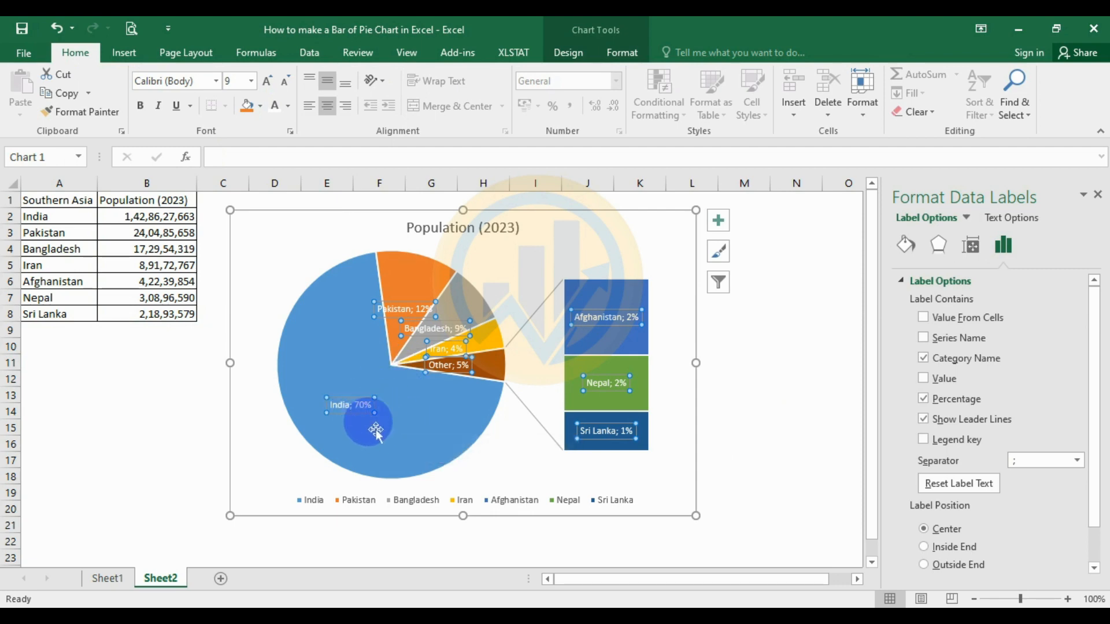
click(465, 451)
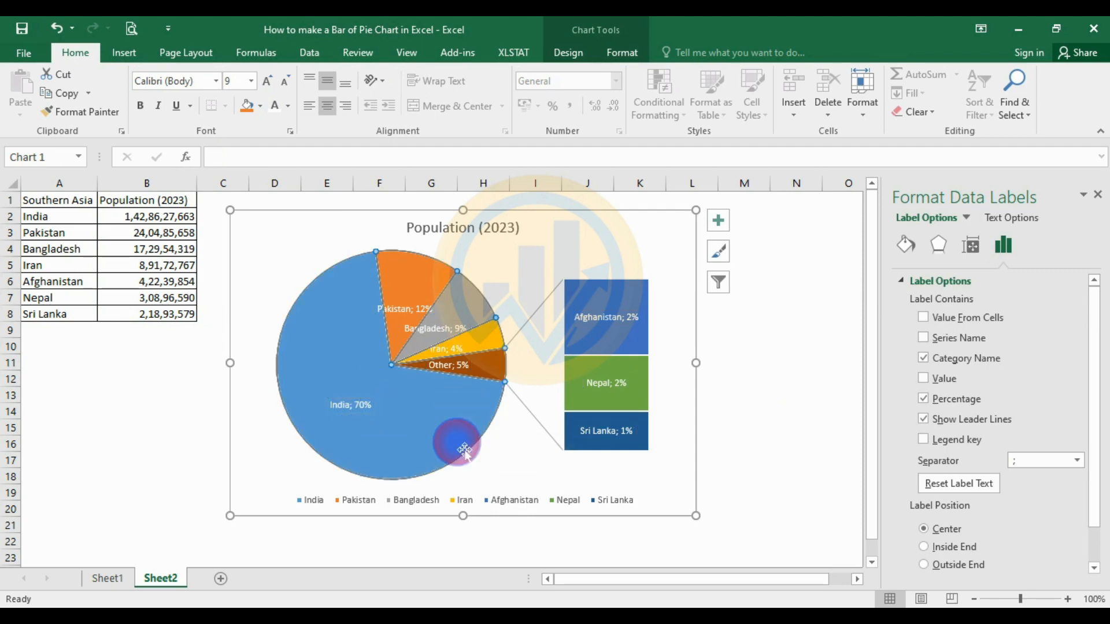
Set all the chart's data labels in Times New Roman at size 10
click(345, 340)
click(354, 408)
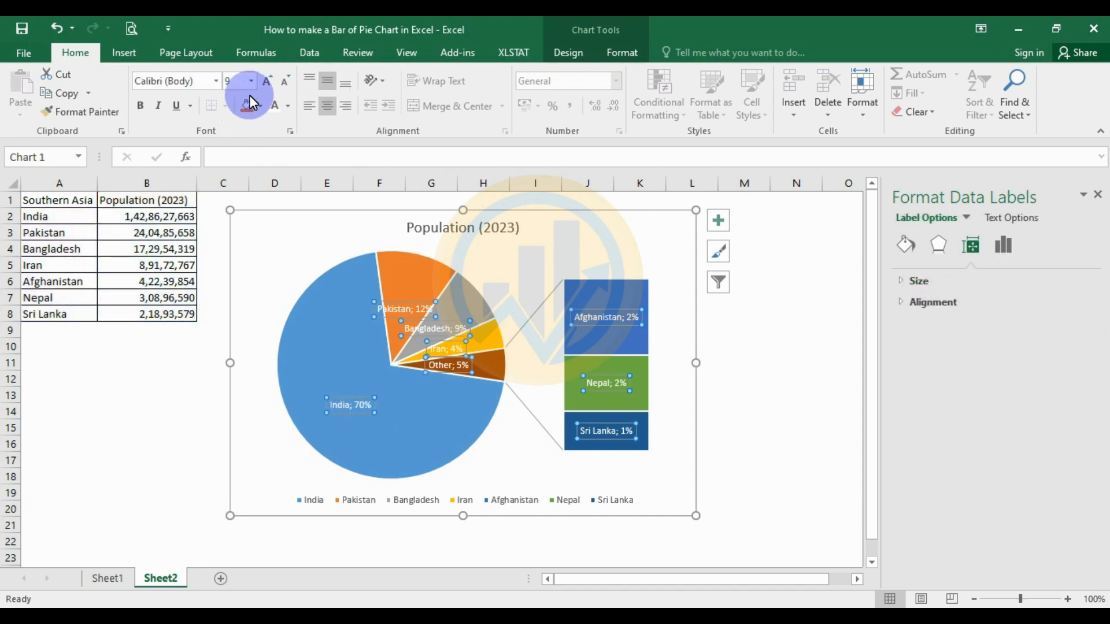
click(216, 80)
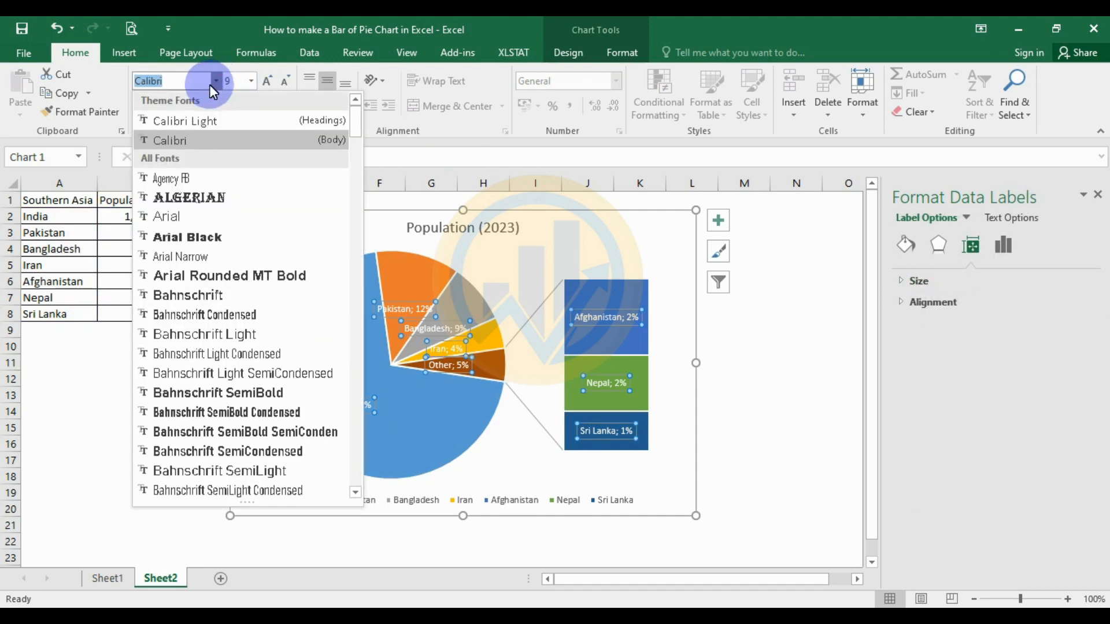
text(Tima)
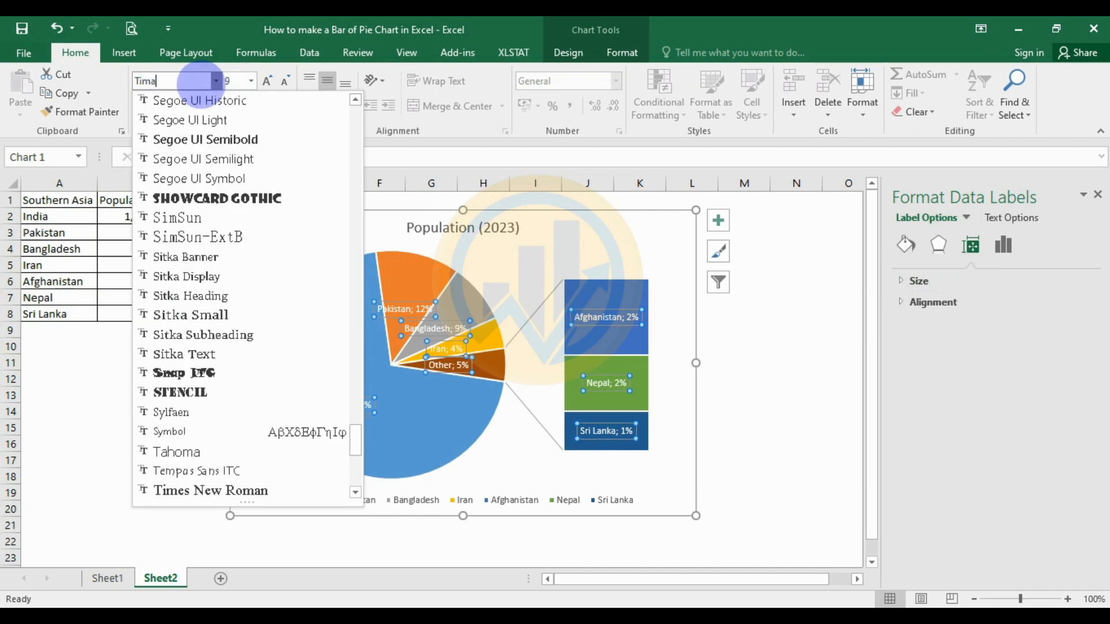
click(237, 491)
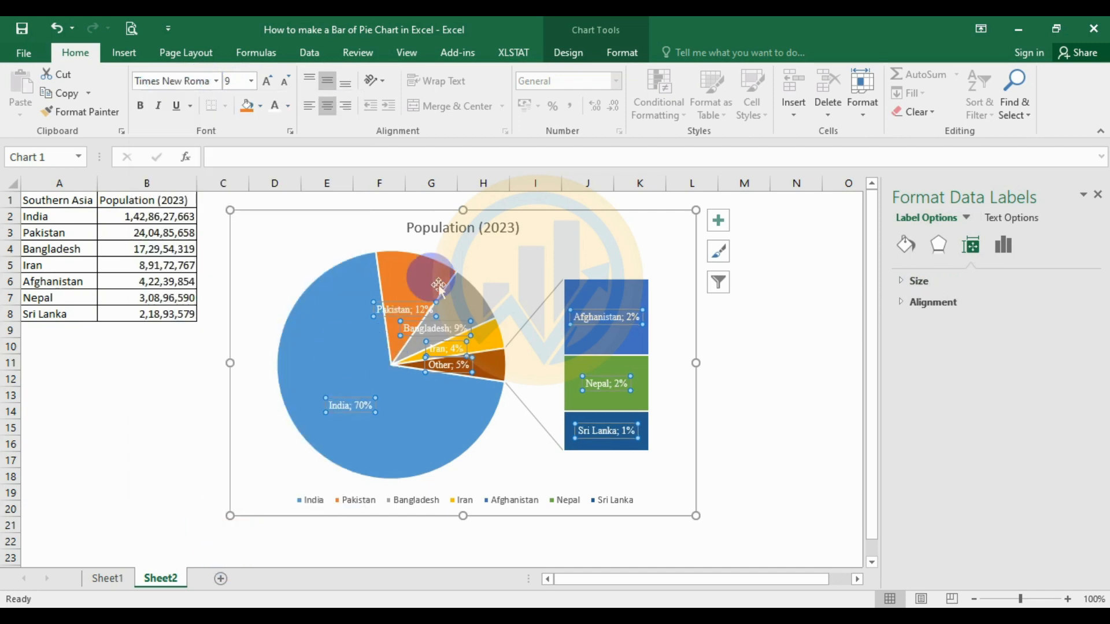
click(266, 81)
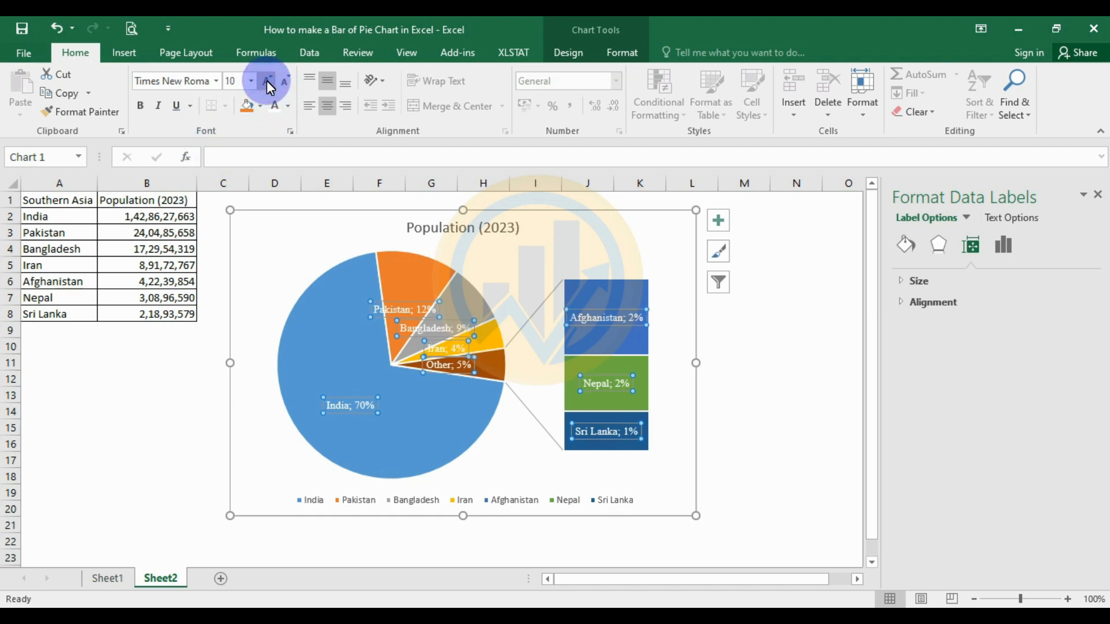
click(744, 379)
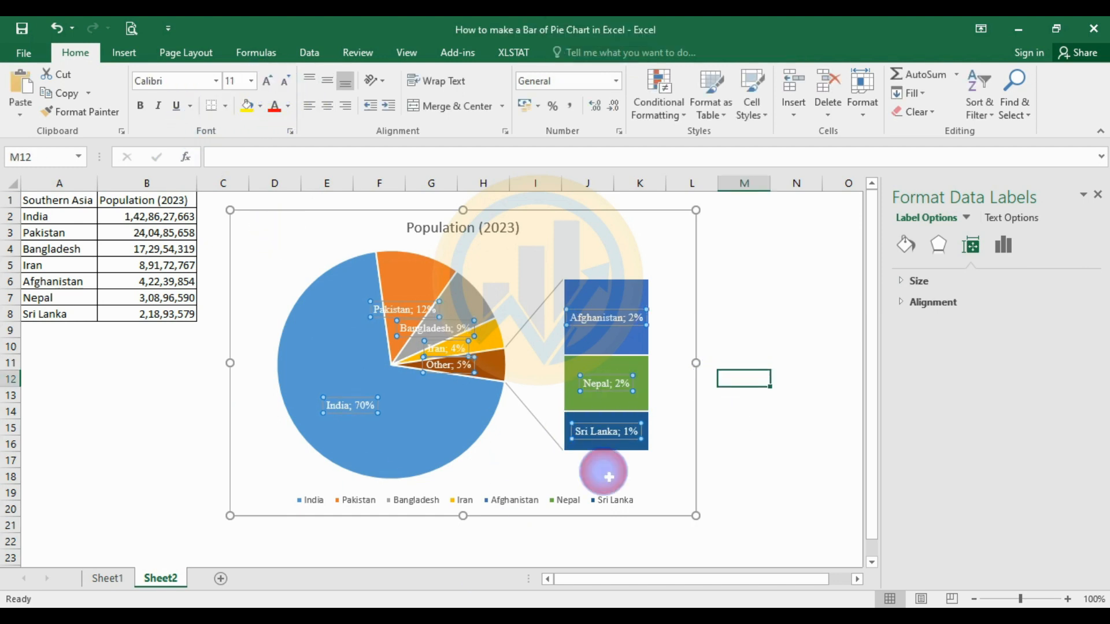
Rotate only the Pakistan data label to a custom angle of -75° so it follows its slice
click(411, 318)
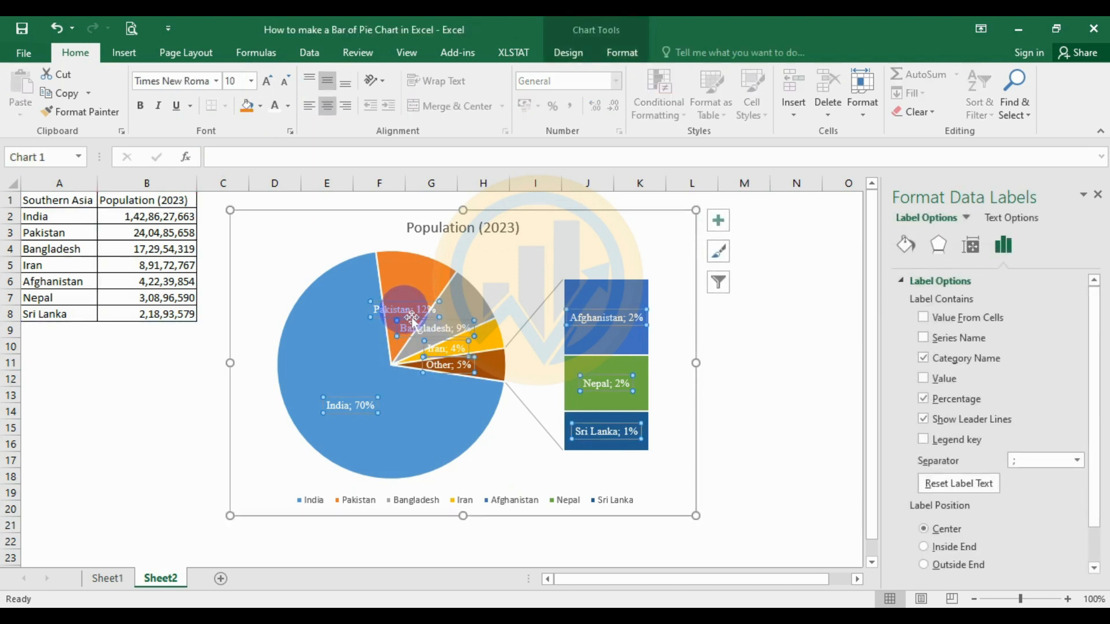
click(414, 313)
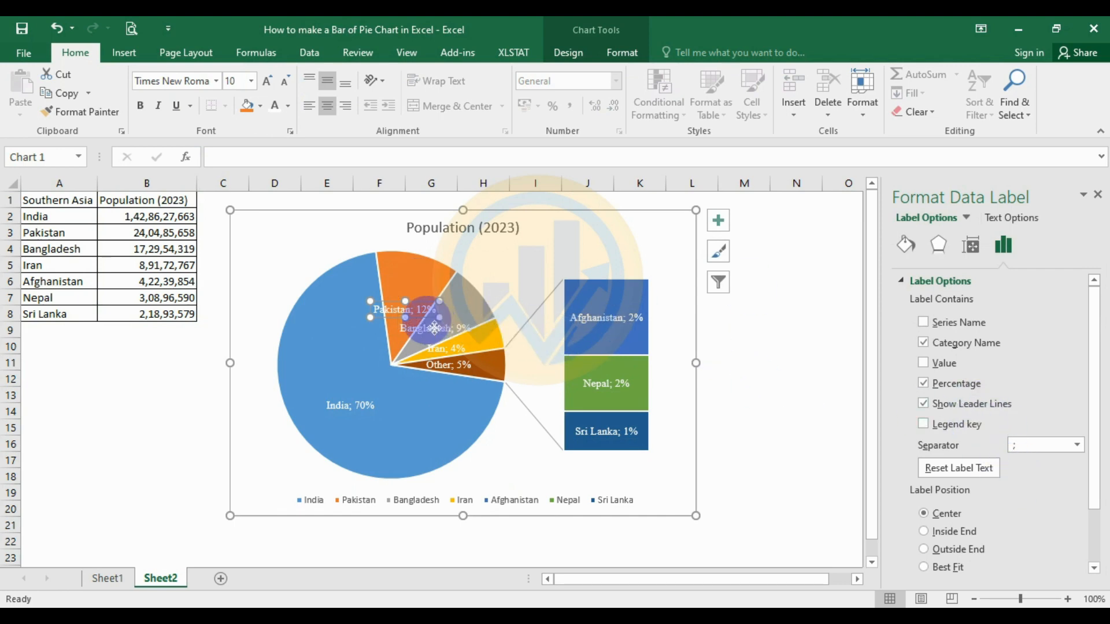
scroll(986, 459, down, 3)
scroll(988, 457, up, 3)
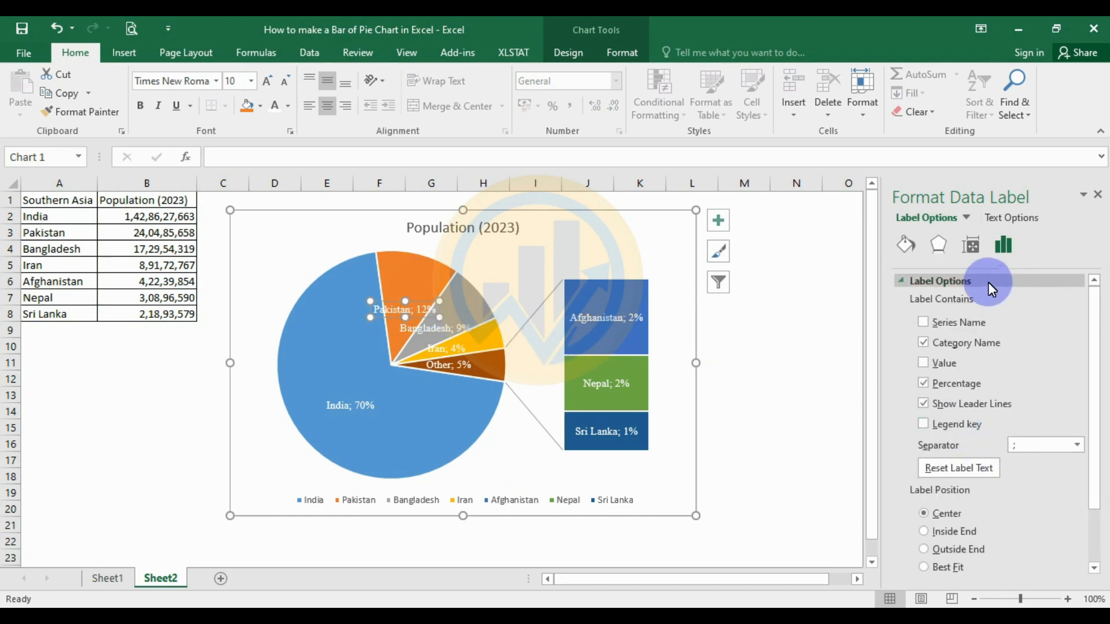
click(971, 245)
click(905, 301)
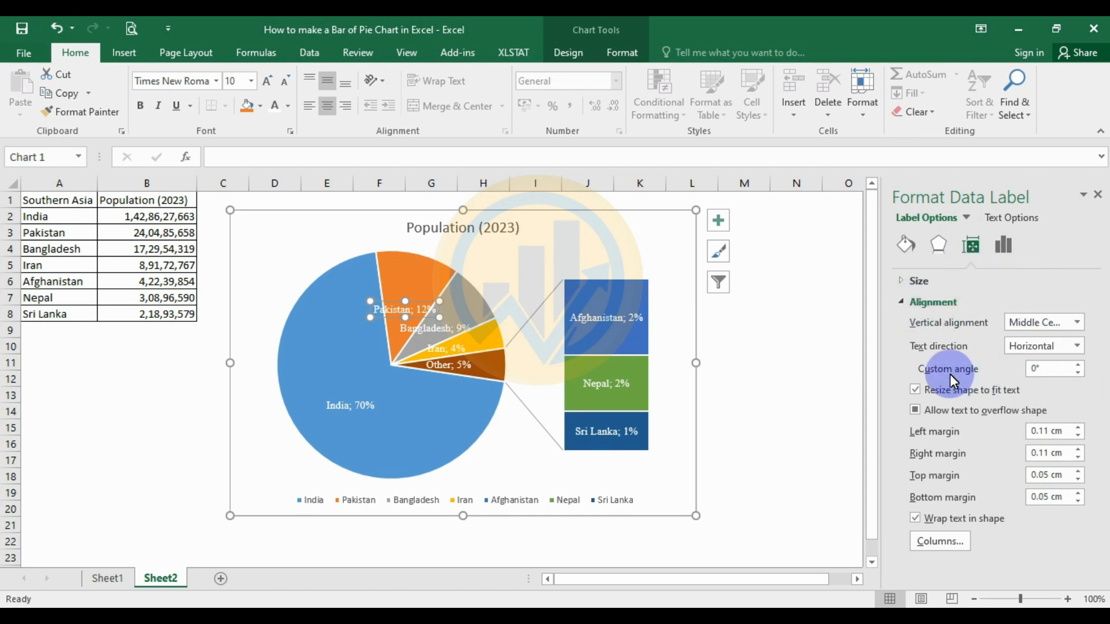
click(1078, 373)
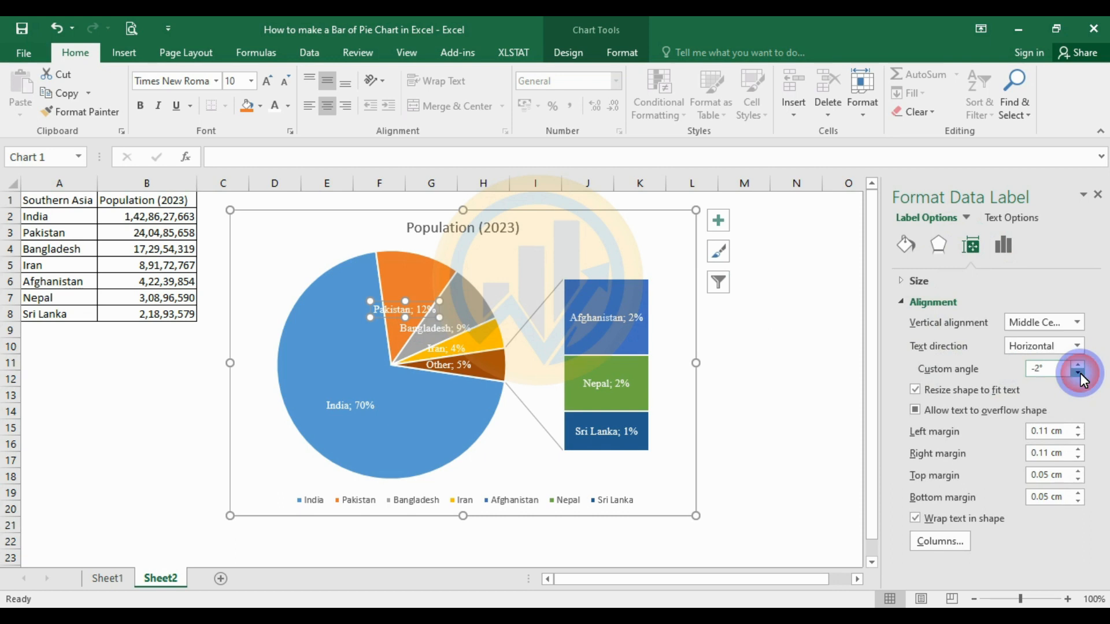
drag(1078, 373, 1079, 374)
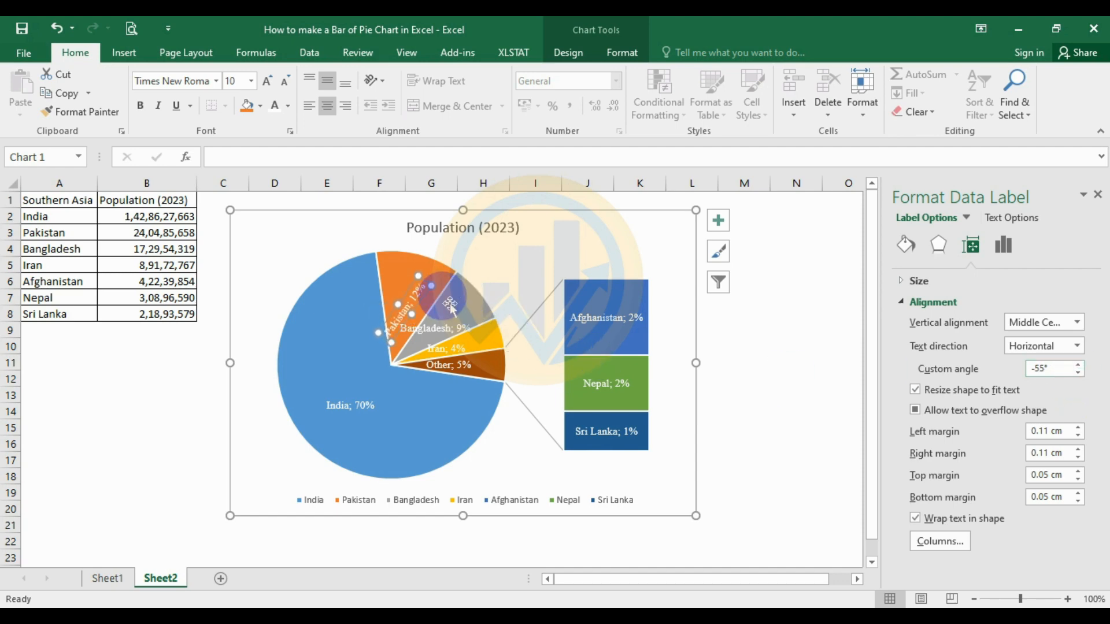
drag(1081, 372, 1081, 377)
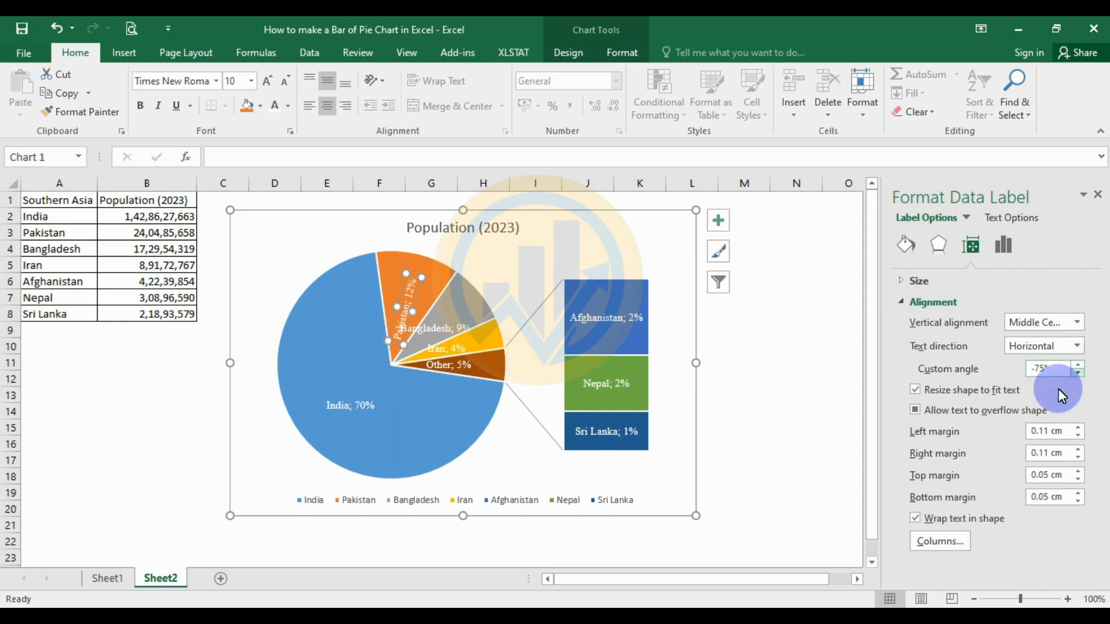
Rotate the Bangladesh data label to a custom angle of -40° and widen its box to fit the text on one line
click(443, 335)
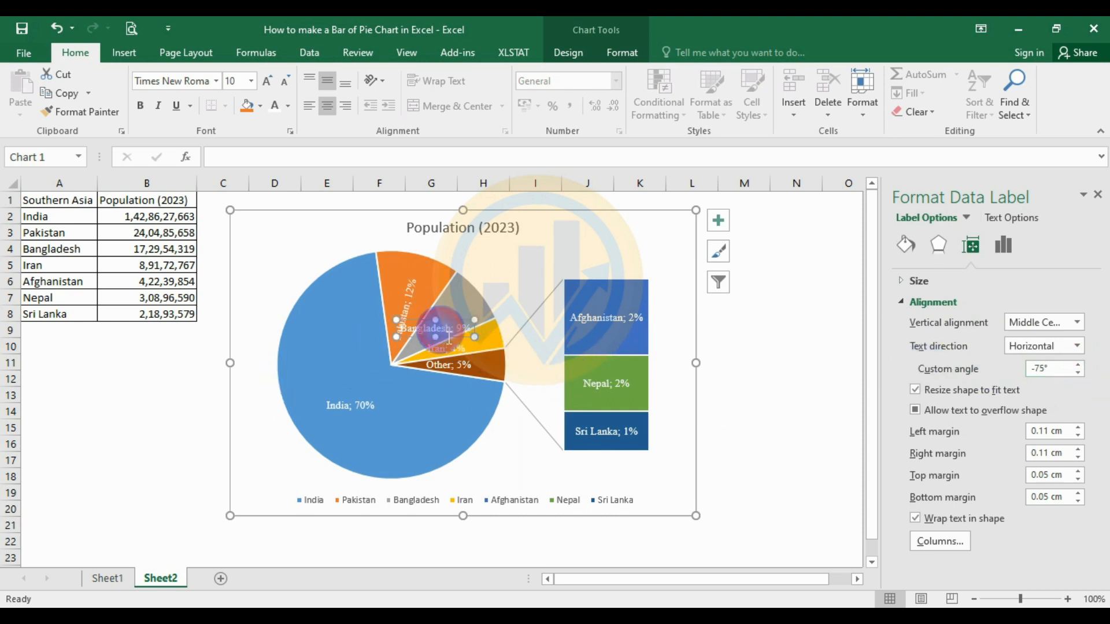
click(1078, 373)
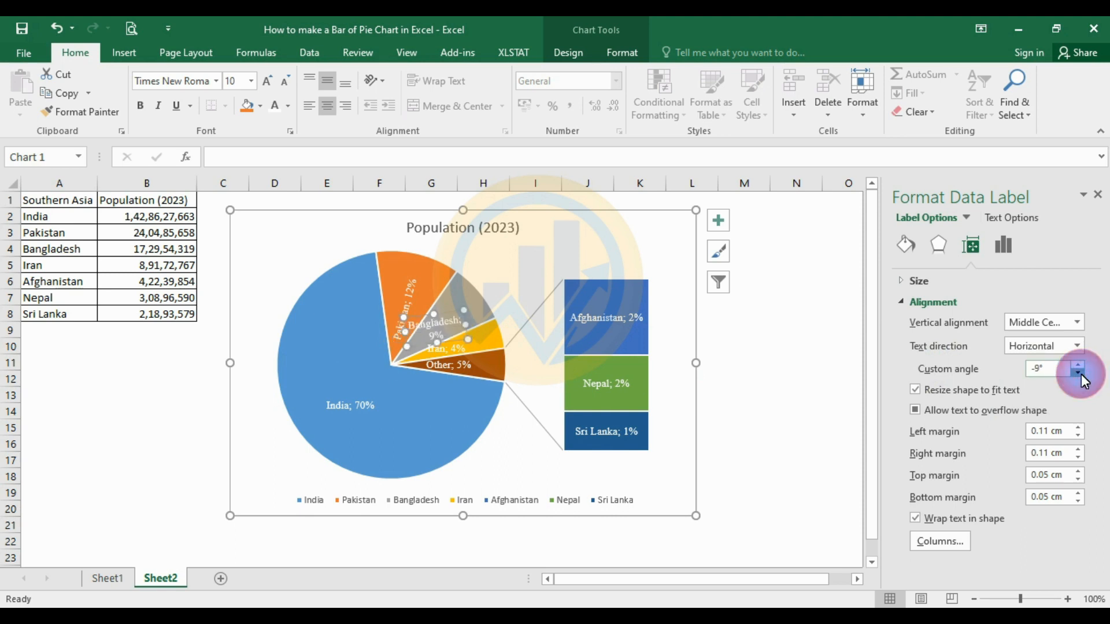
click(1078, 373)
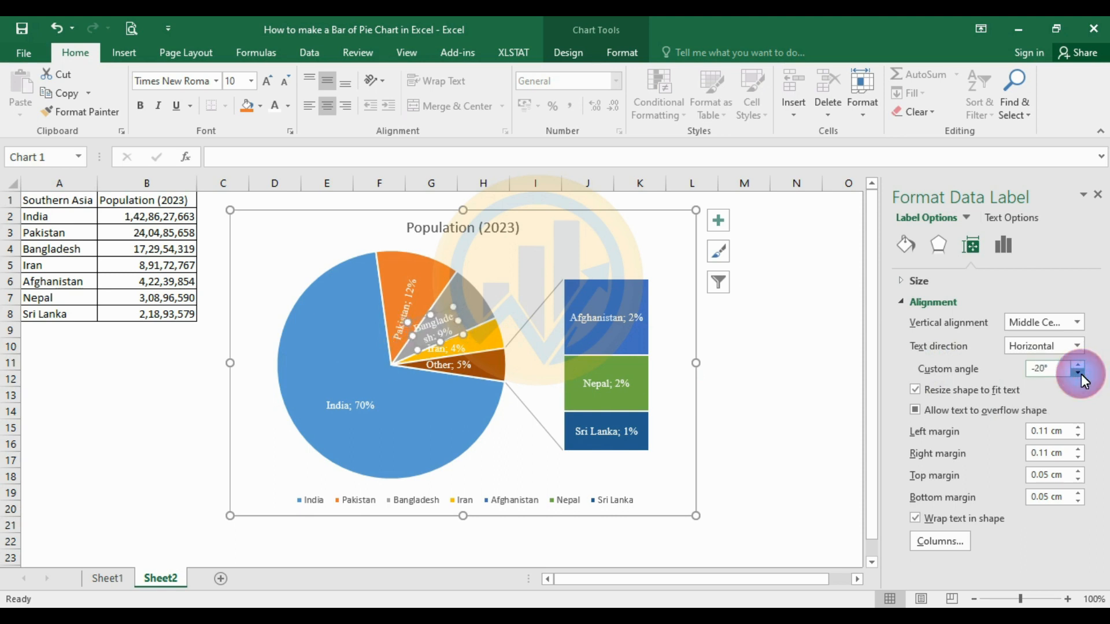
click(1079, 373)
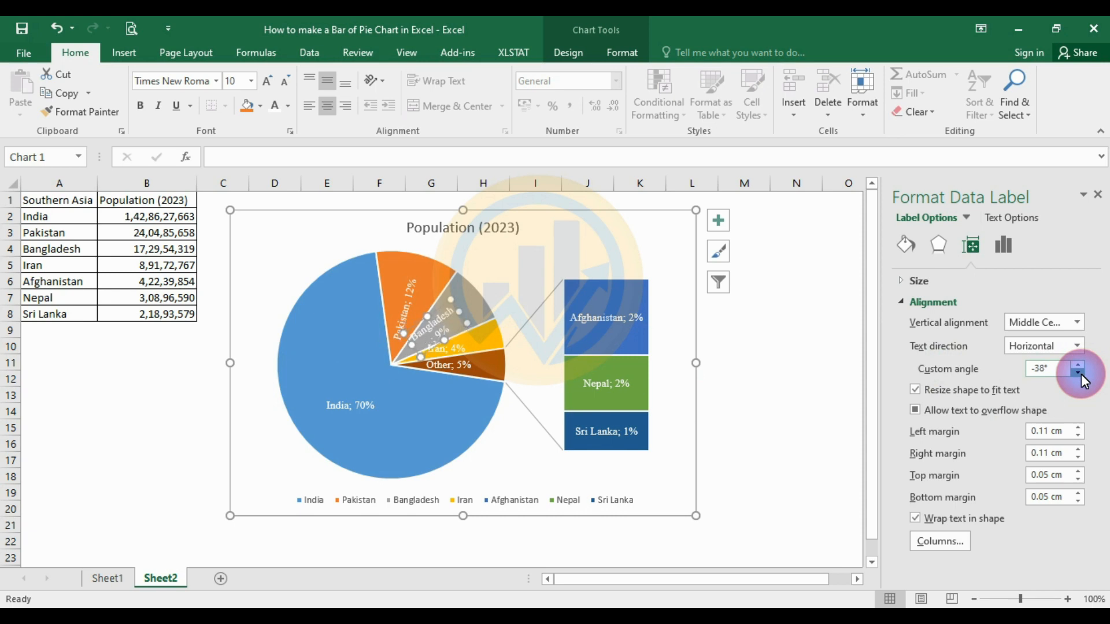
drag(459, 309, 472, 298)
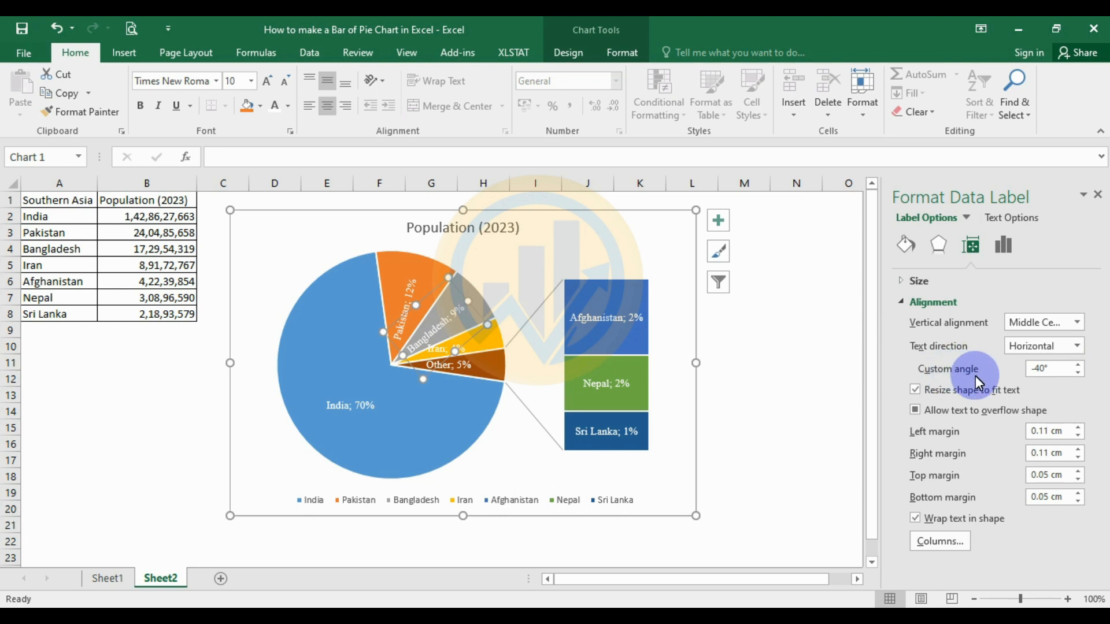
Rotate the Iran data label to a custom angle of -11° to follow its slice
click(444, 348)
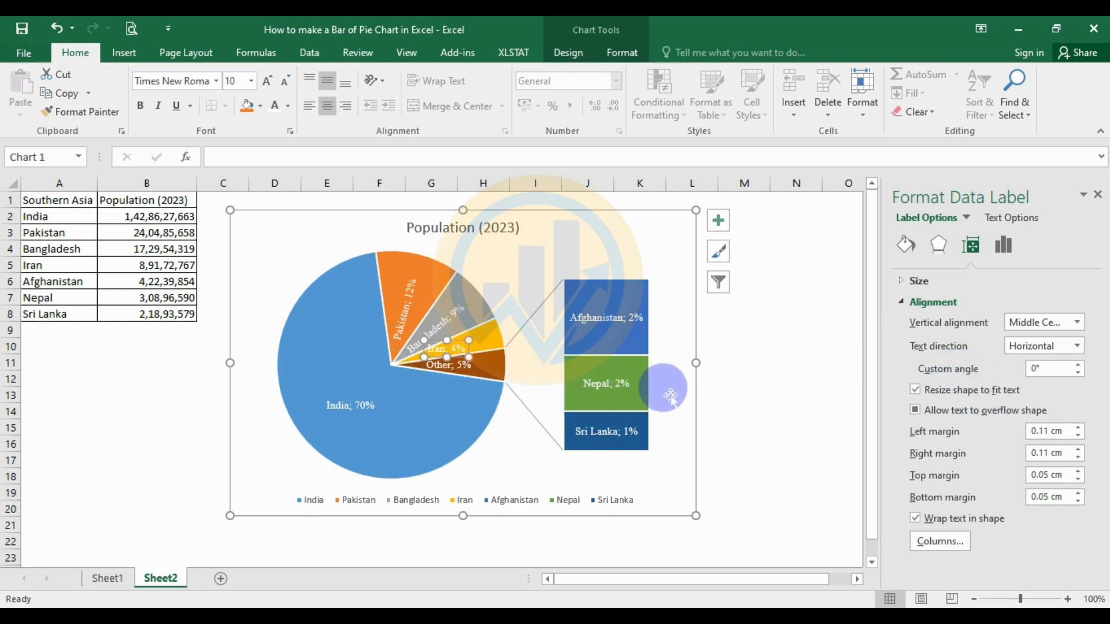
click(1079, 369)
click(1079, 371)
click(1079, 371)
click(1078, 371)
click(1078, 371)
click(1078, 371)
click(1079, 371)
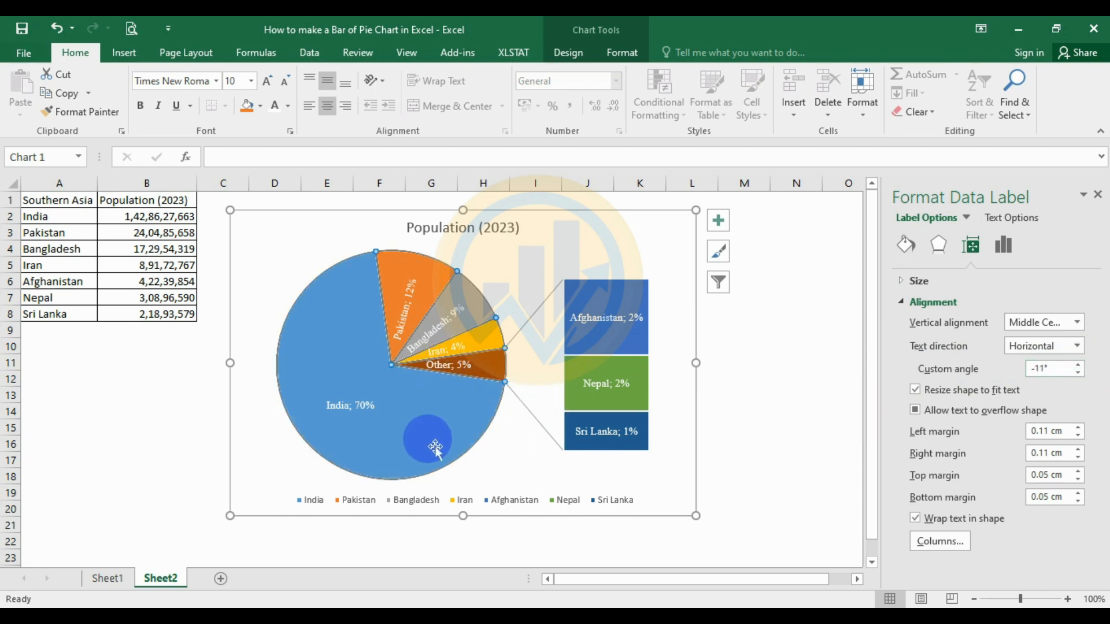
Move the India data label slightly up and right, closer to the centre of the pie
click(347, 404)
click(366, 396)
drag(366, 396, 375, 393)
click(432, 433)
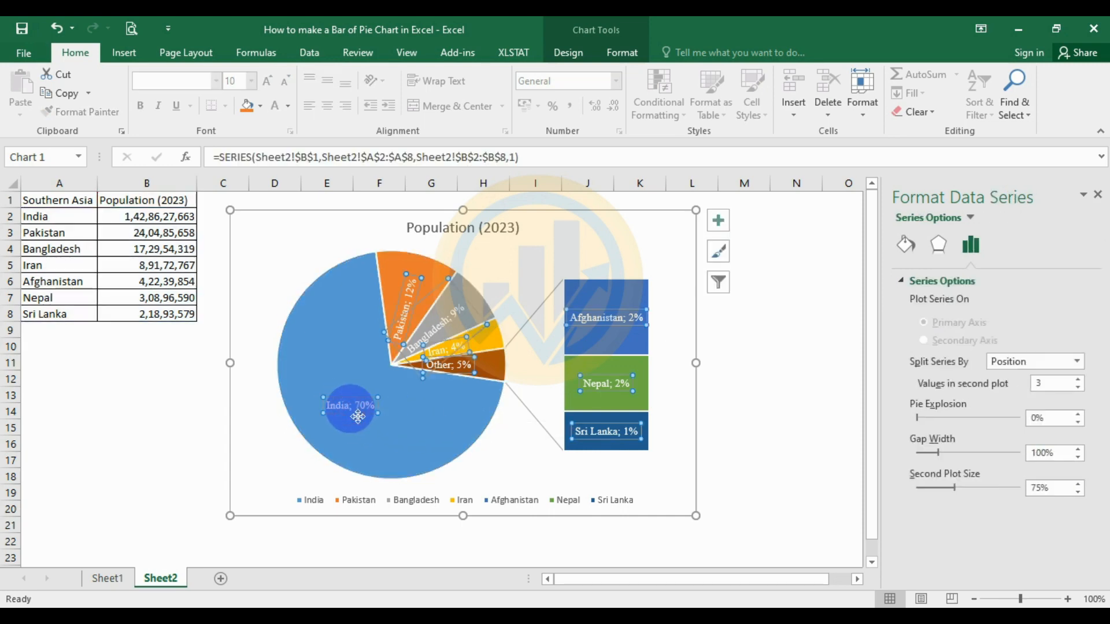
click(356, 415)
click(357, 411)
drag(367, 404, 387, 395)
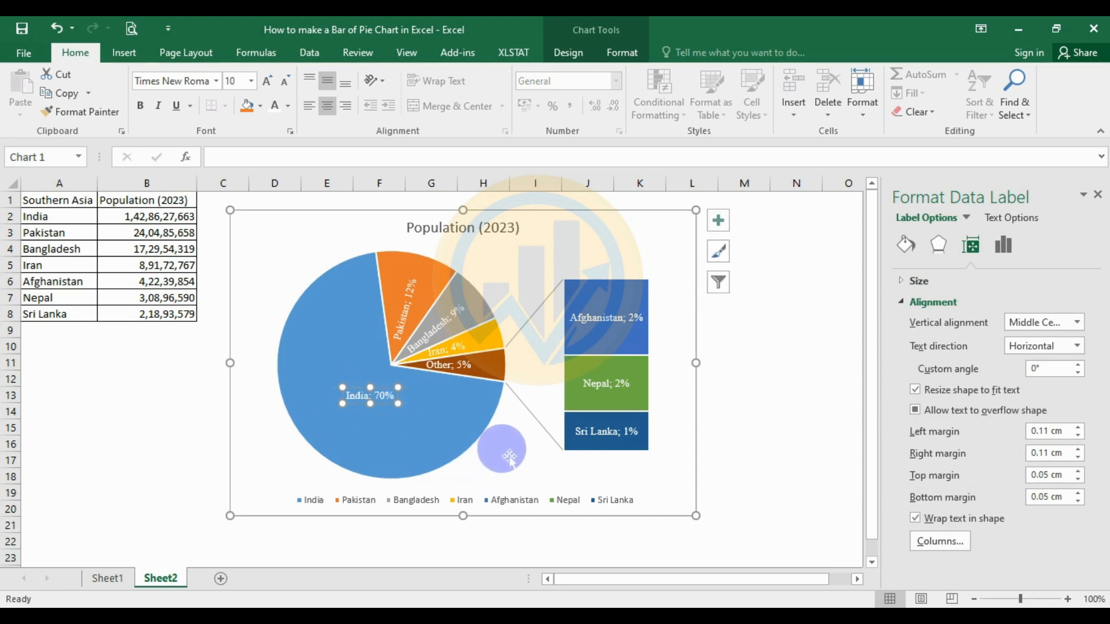
Increase the font size of all the chart's data labels to 12
click(367, 409)
click(370, 395)
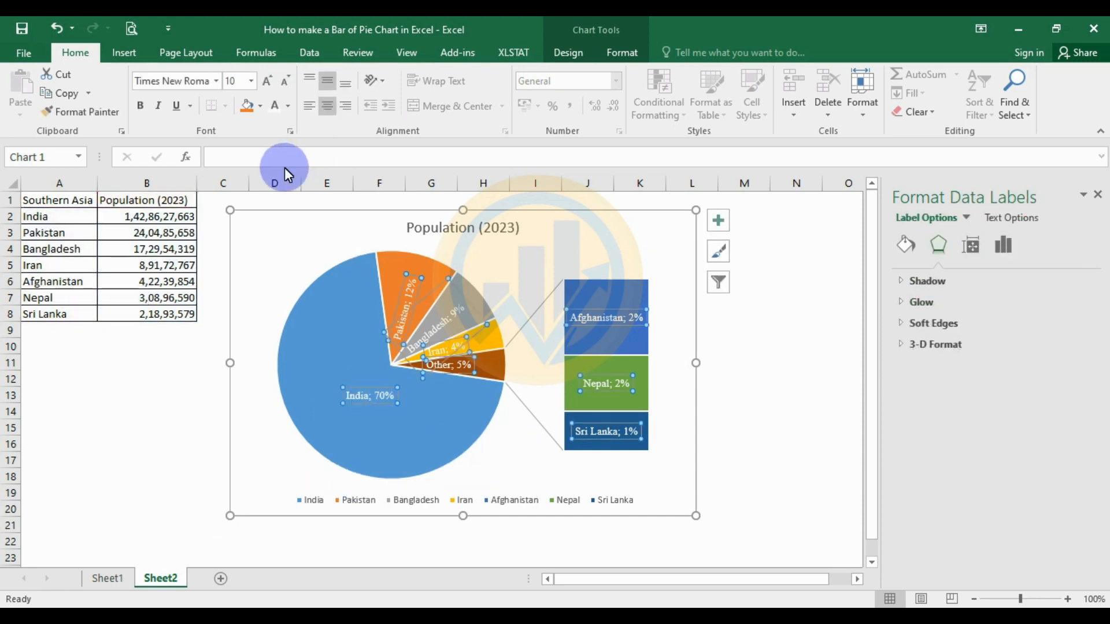
click(269, 79)
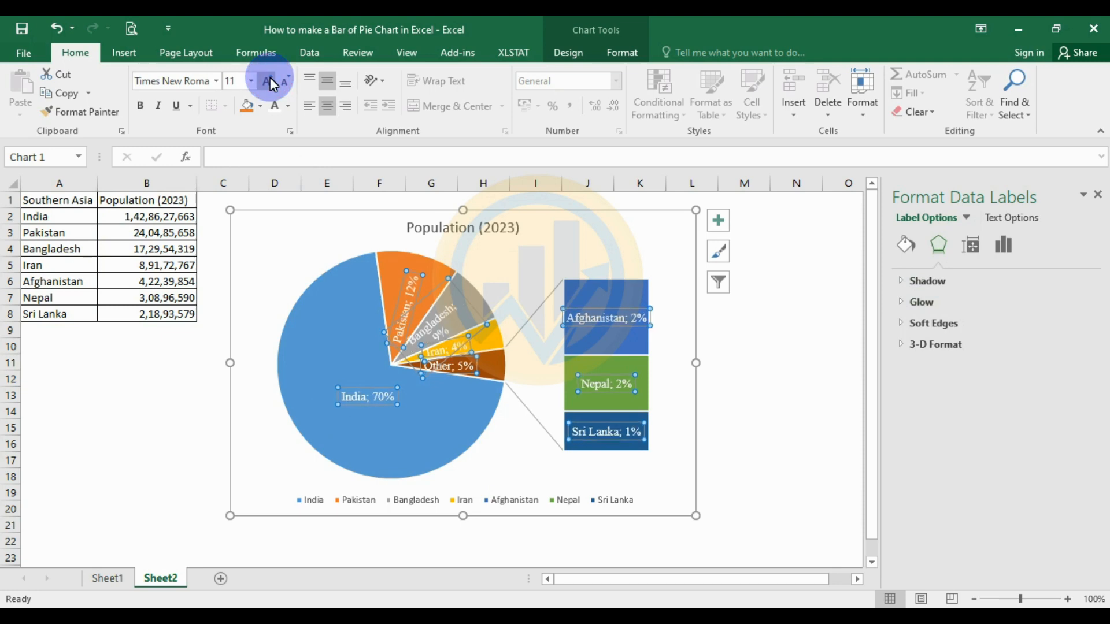
click(269, 79)
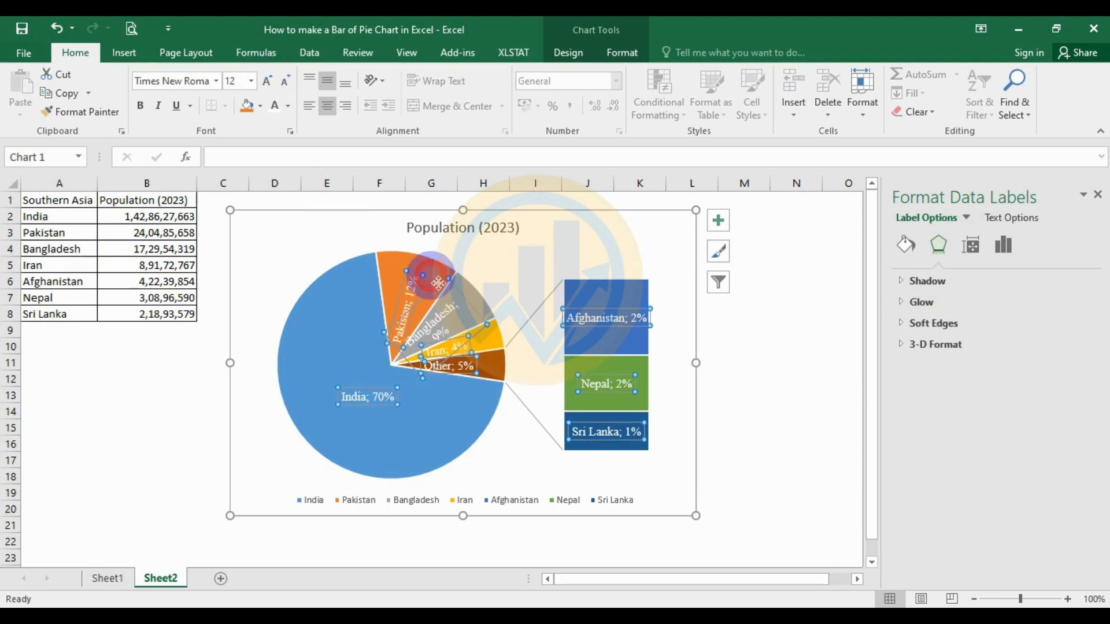
Enlarge the Bangladesh data label's box so its name and percentage fit on one line along the slice
click(472, 311)
drag(474, 306, 487, 297)
click(530, 295)
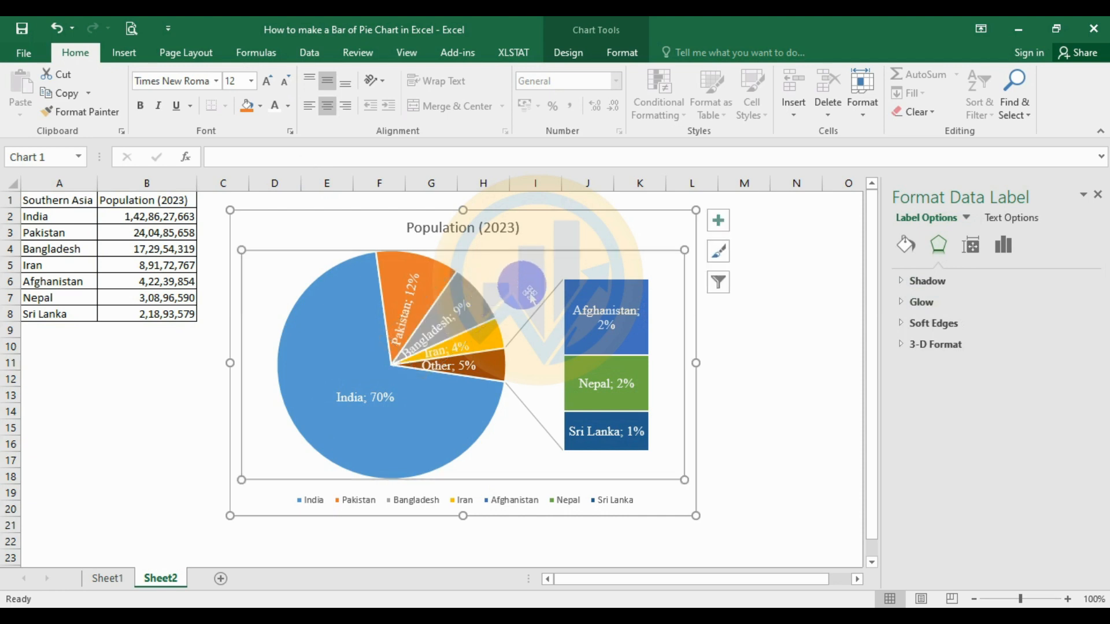
click(641, 326)
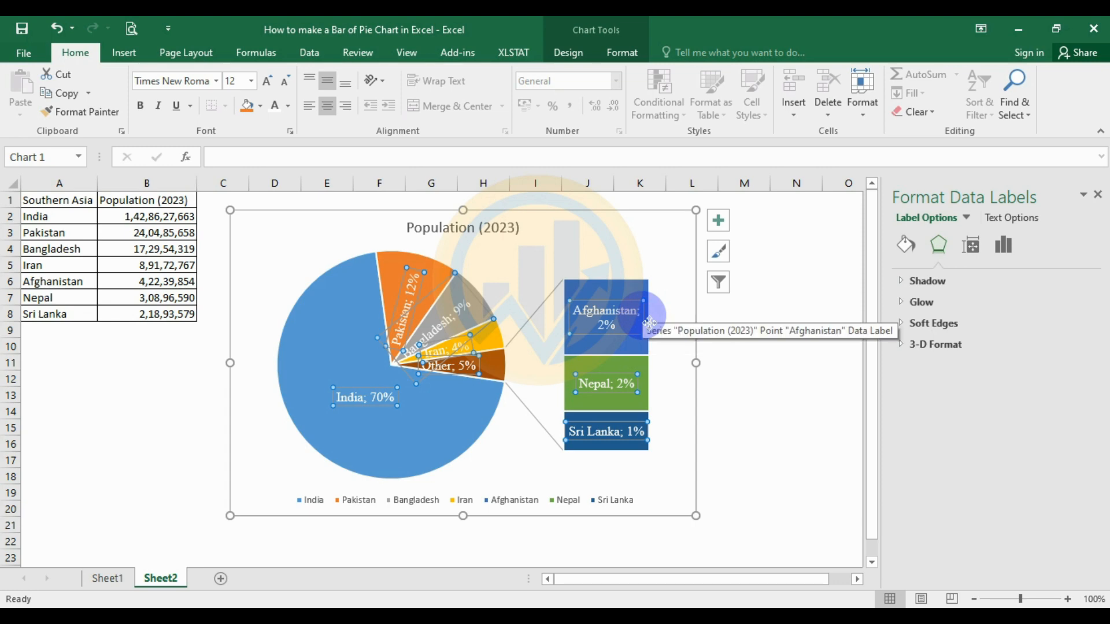
Reduce all of the chart's data labels to font size 11 and make them bold
click(287, 82)
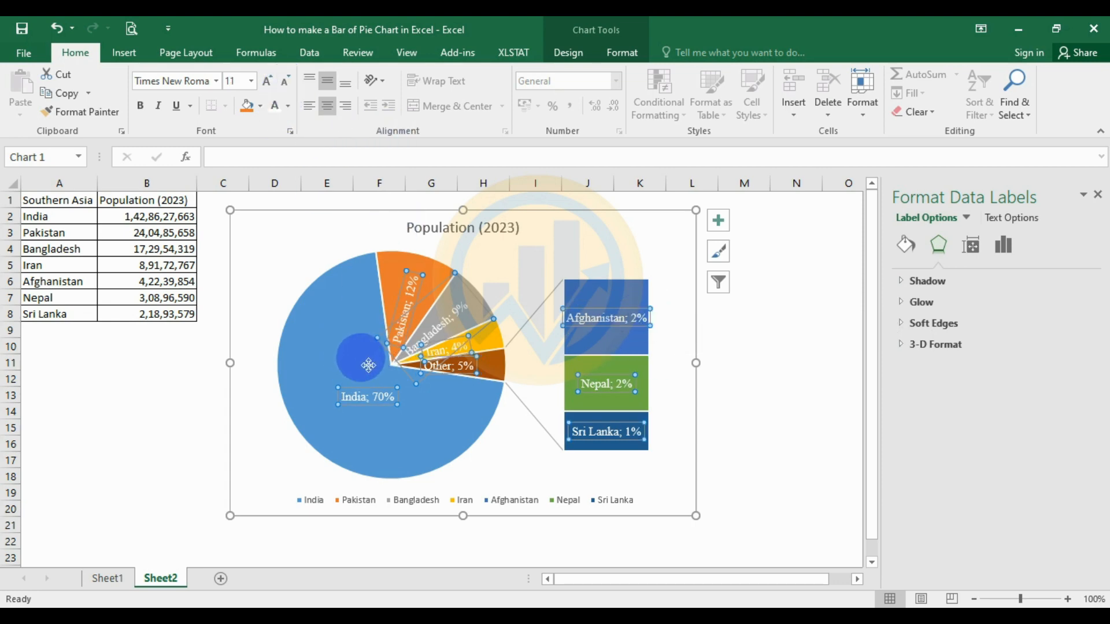
click(355, 355)
click(368, 399)
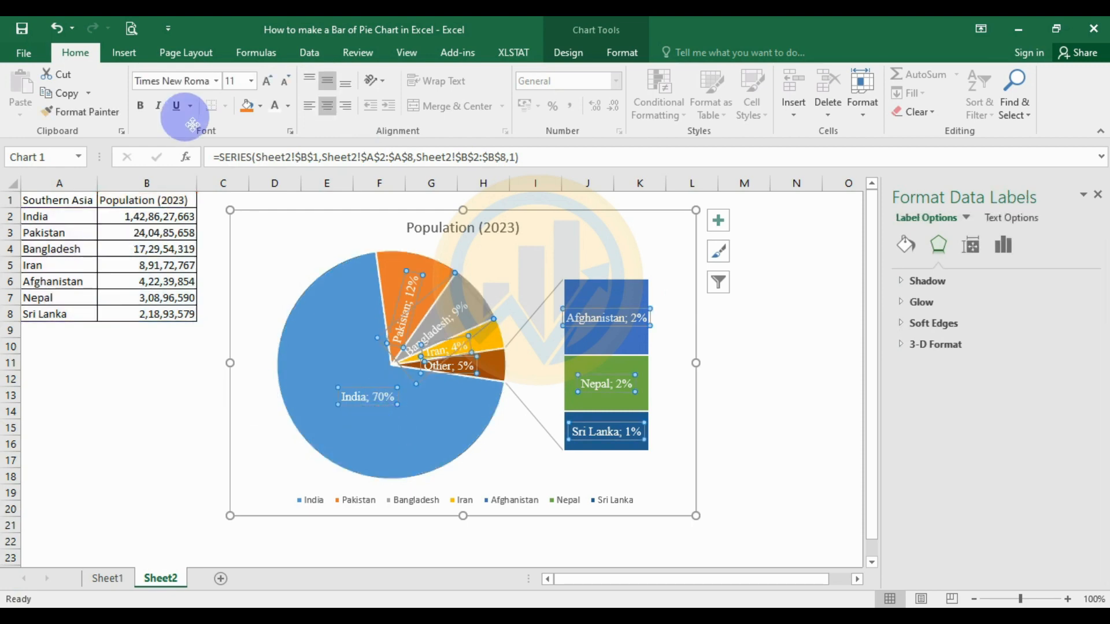
click(143, 106)
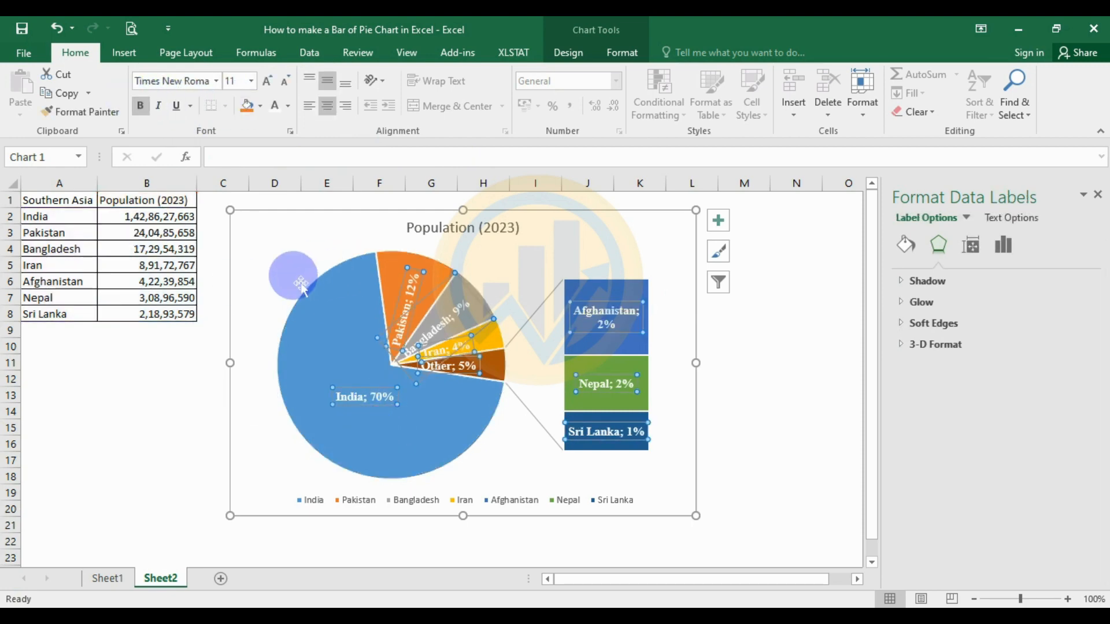
click(354, 361)
click(292, 269)
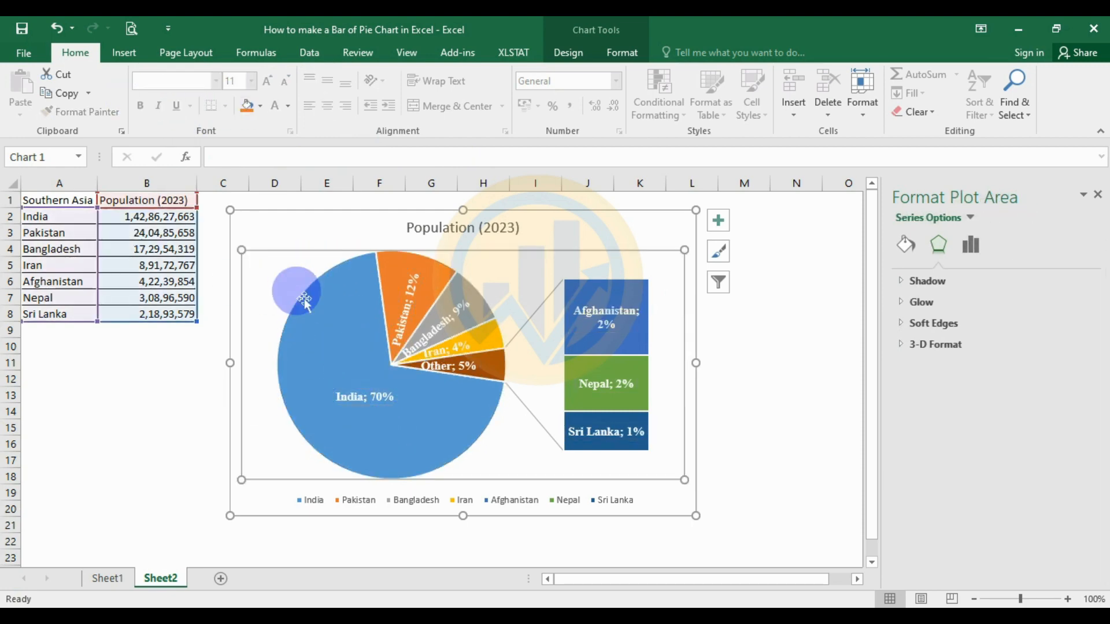
Change the chart's colours to the third Colorful palette, which starts with orange
click(333, 328)
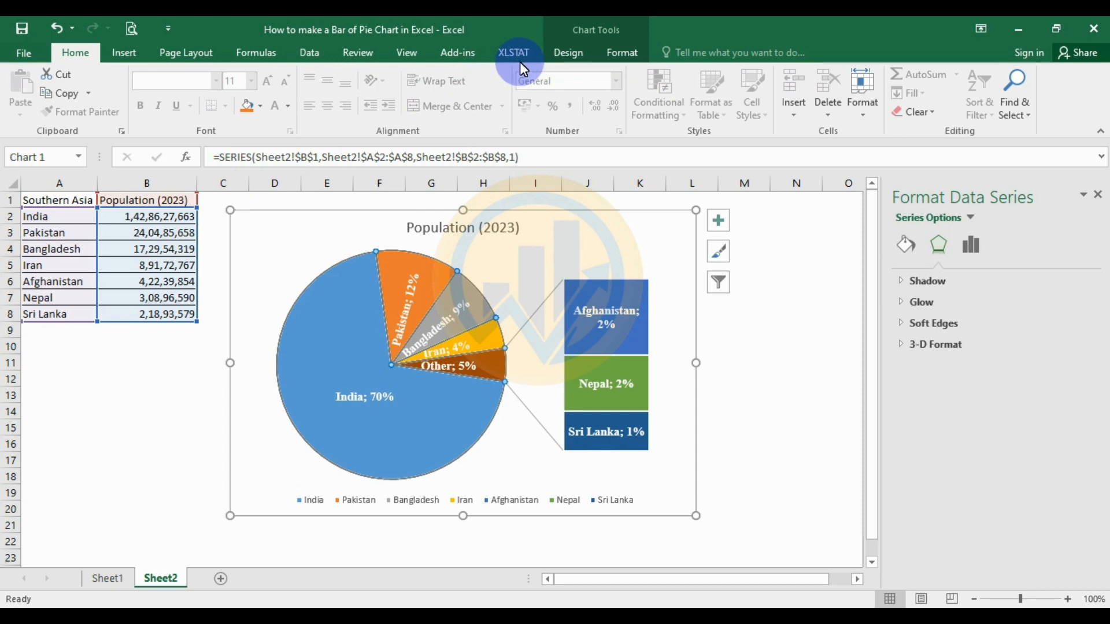
click(565, 52)
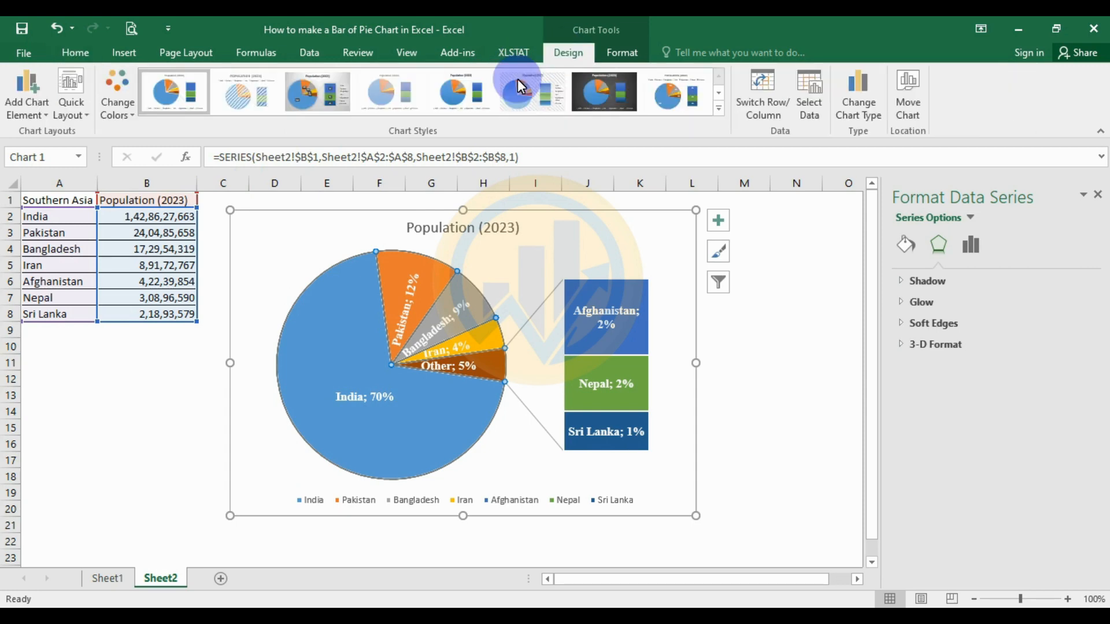
click(133, 112)
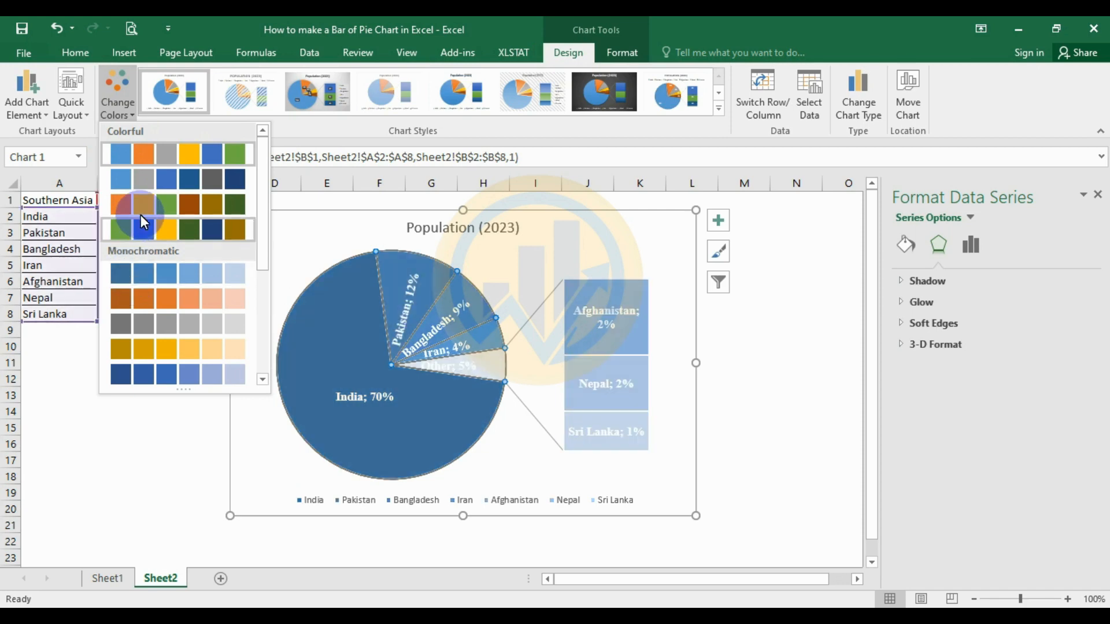
click(141, 208)
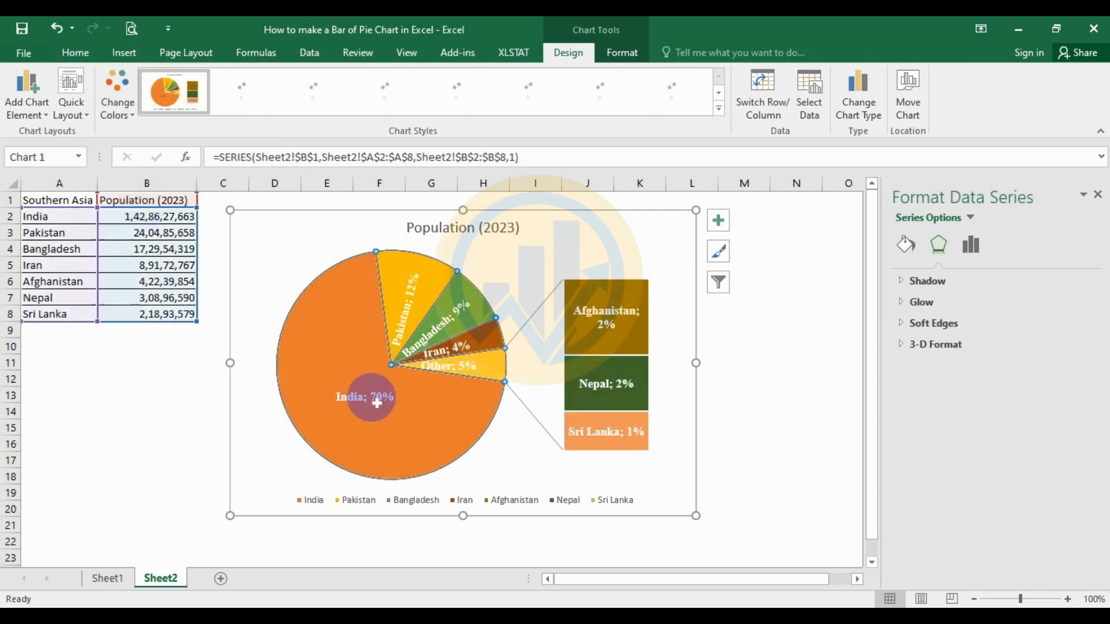
click(792, 326)
Fill only the India slice of the pie with standard green
click(455, 431)
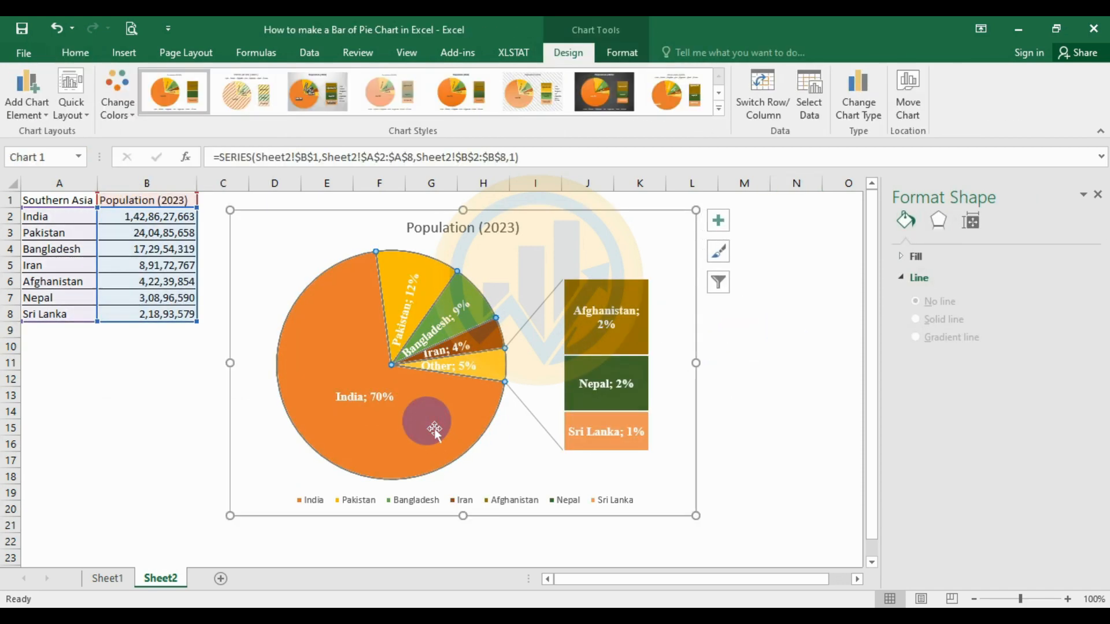
click(433, 429)
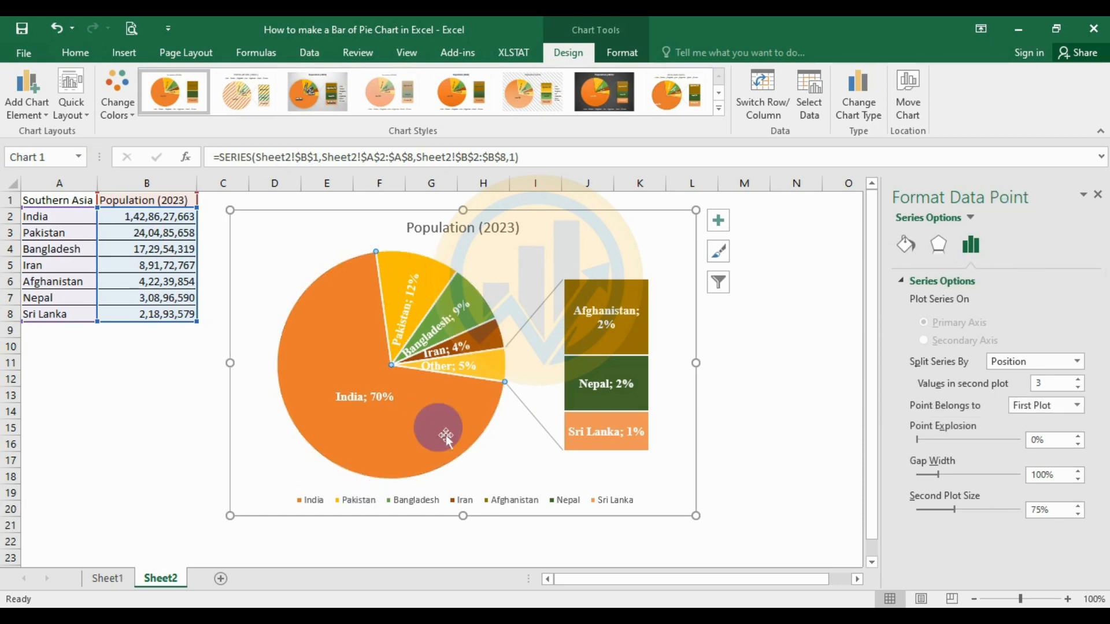
click(89, 48)
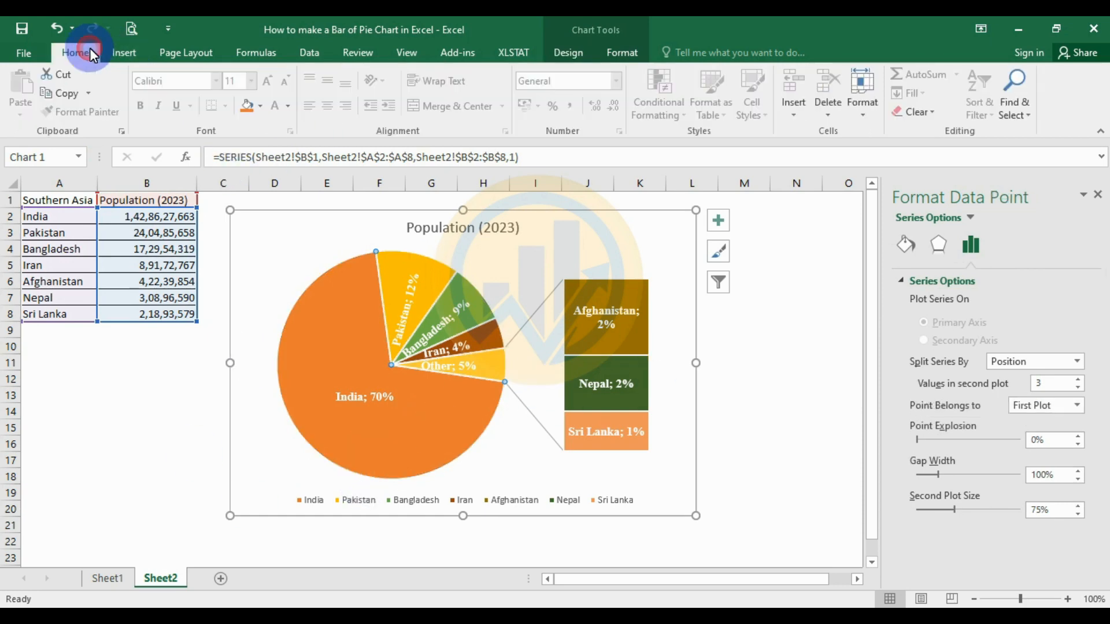
click(261, 107)
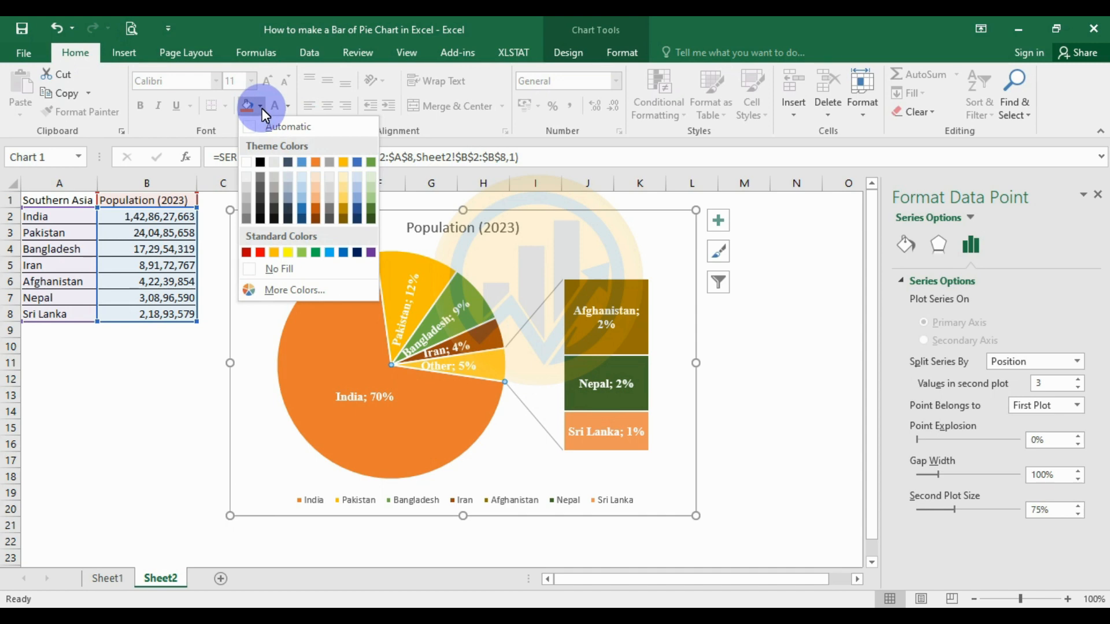
click(318, 252)
Fill only the Pakistan slice of the pie with standard blue
click(397, 273)
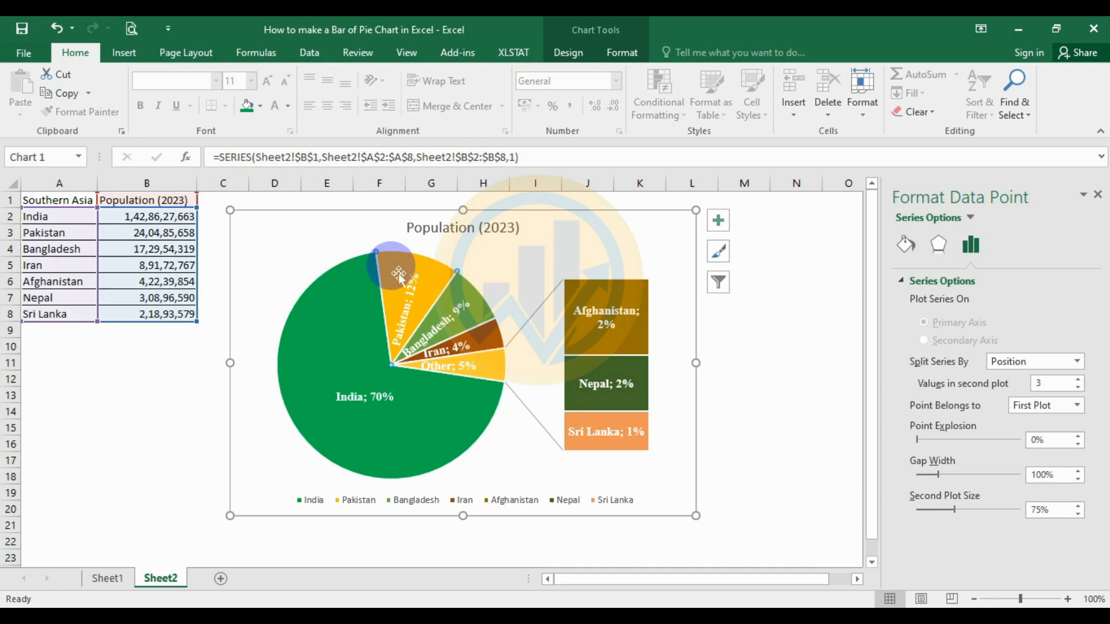
click(259, 106)
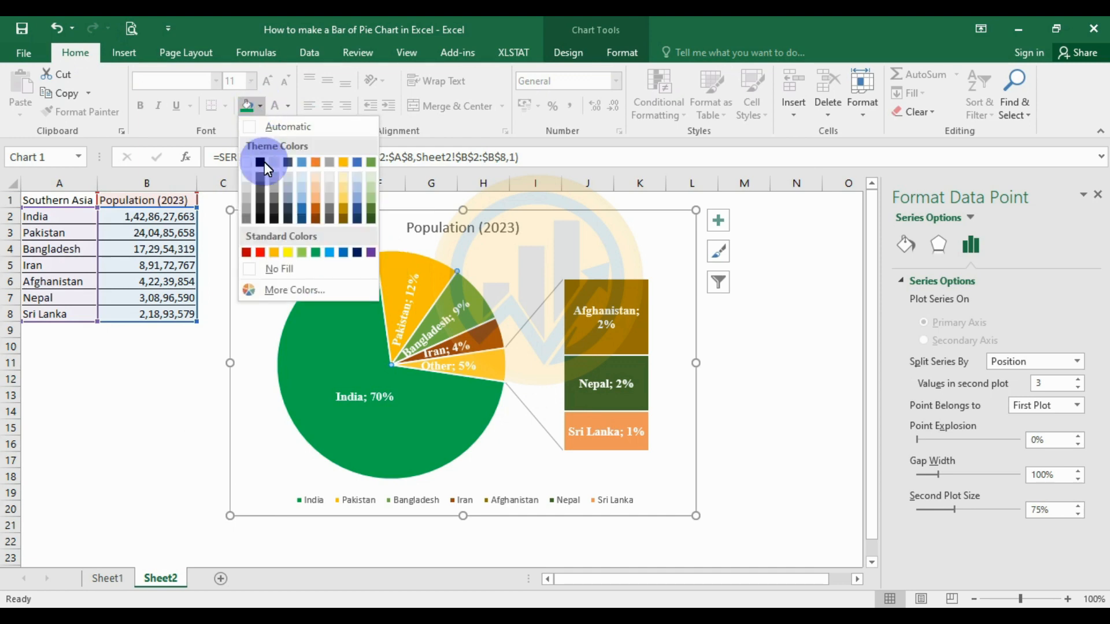
click(344, 252)
Move the Bangladesh data label outward to expose its slice, and fill that slice with standard dark blue
click(495, 317)
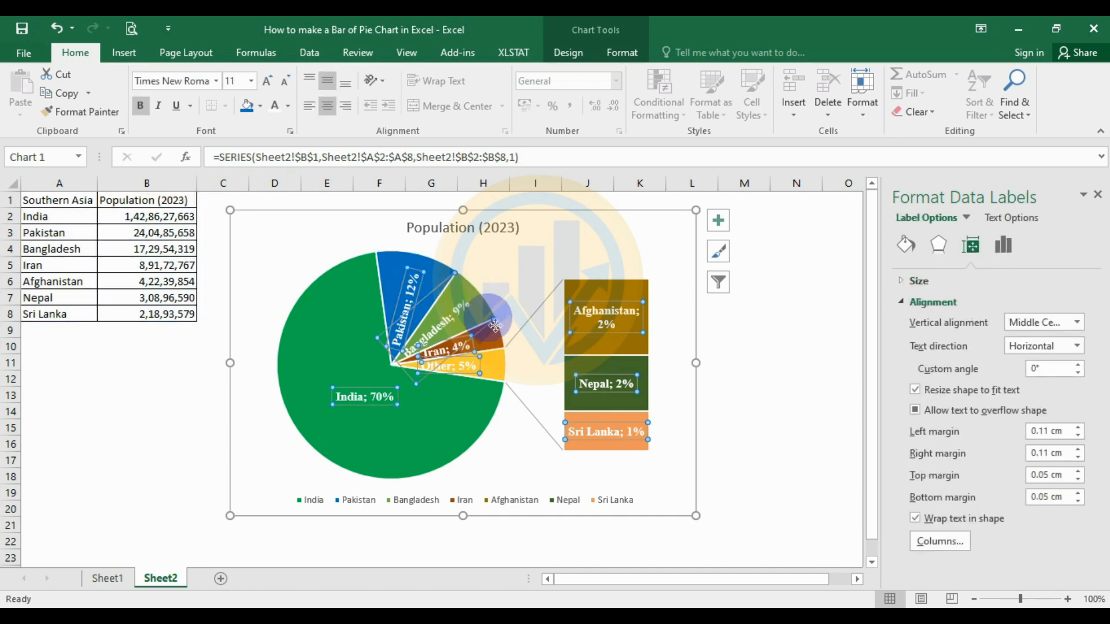
click(480, 291)
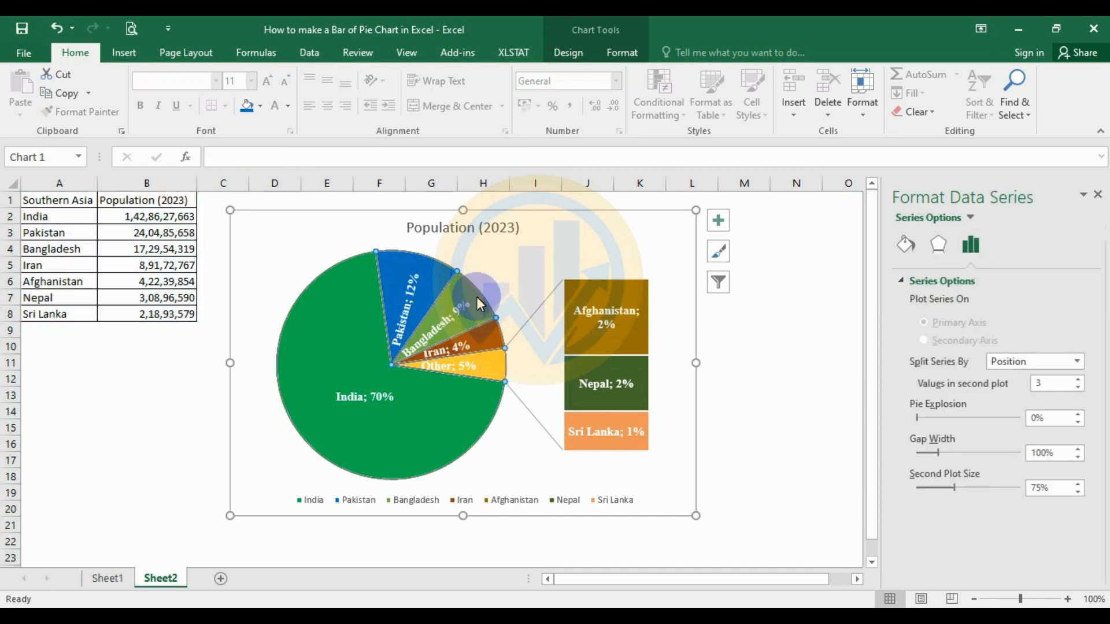
drag(467, 314, 521, 258)
click(457, 332)
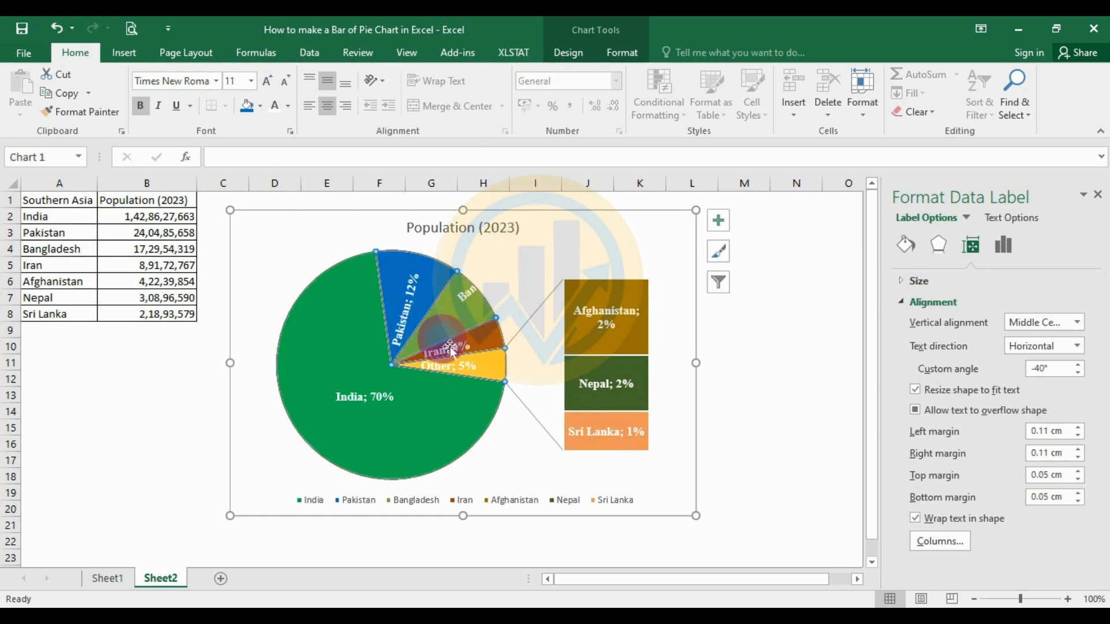
click(455, 334)
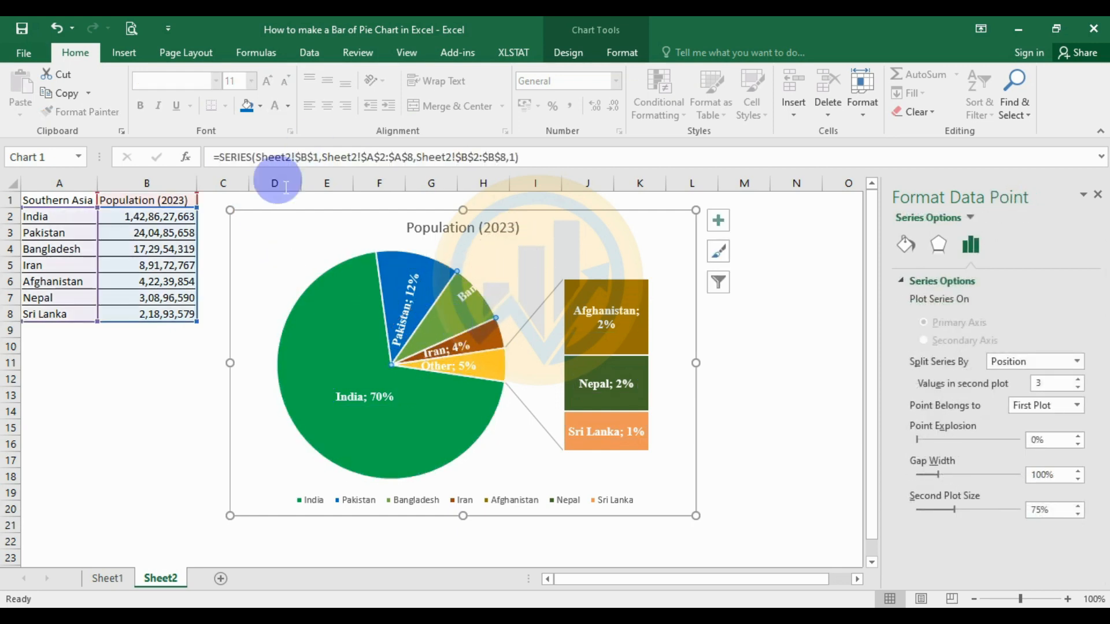
click(260, 106)
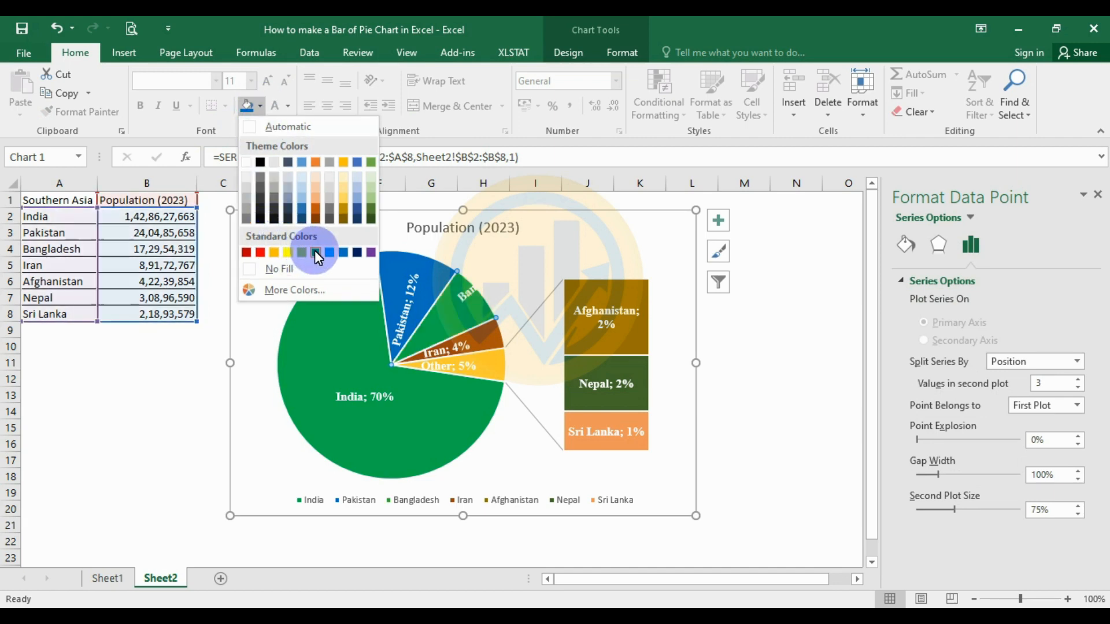
click(353, 252)
Move the Bangladesh data label back along its slice so the whole name and percentage lie on the dark blue fill
drag(475, 294, 445, 326)
click(473, 288)
drag(472, 283, 421, 307)
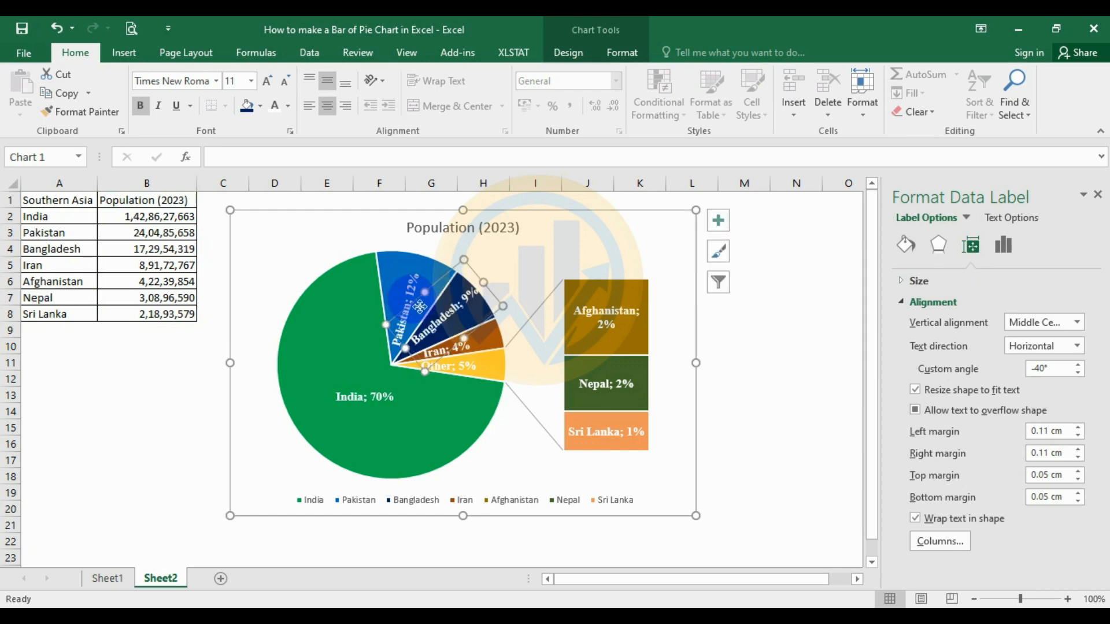
click(523, 272)
Fill only the Iran slice of the pie with the standard orange colour
click(494, 342)
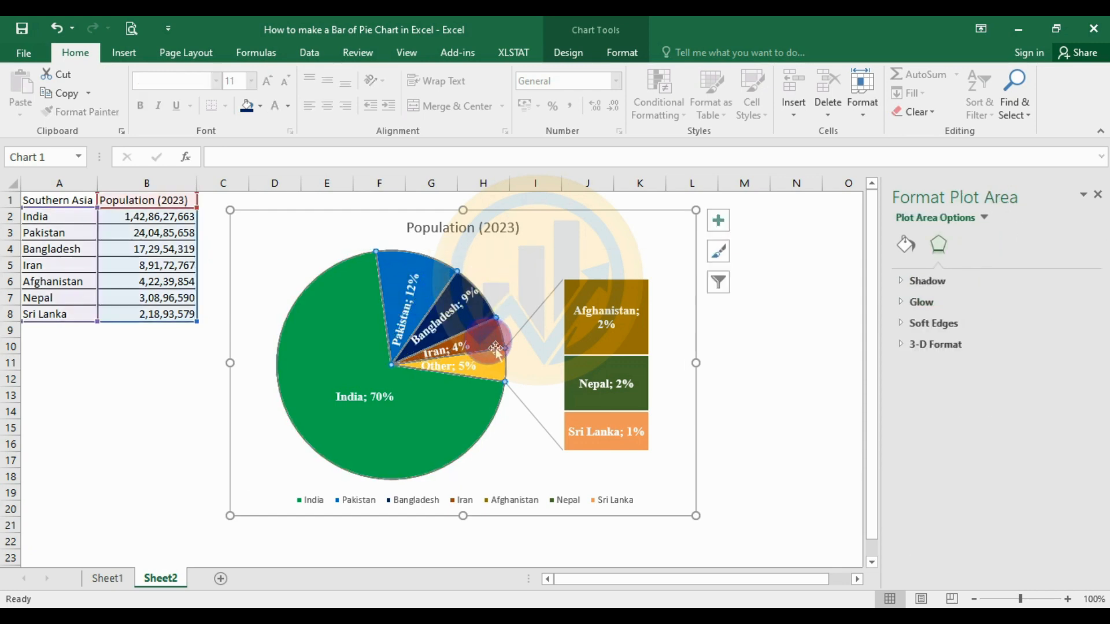
click(496, 345)
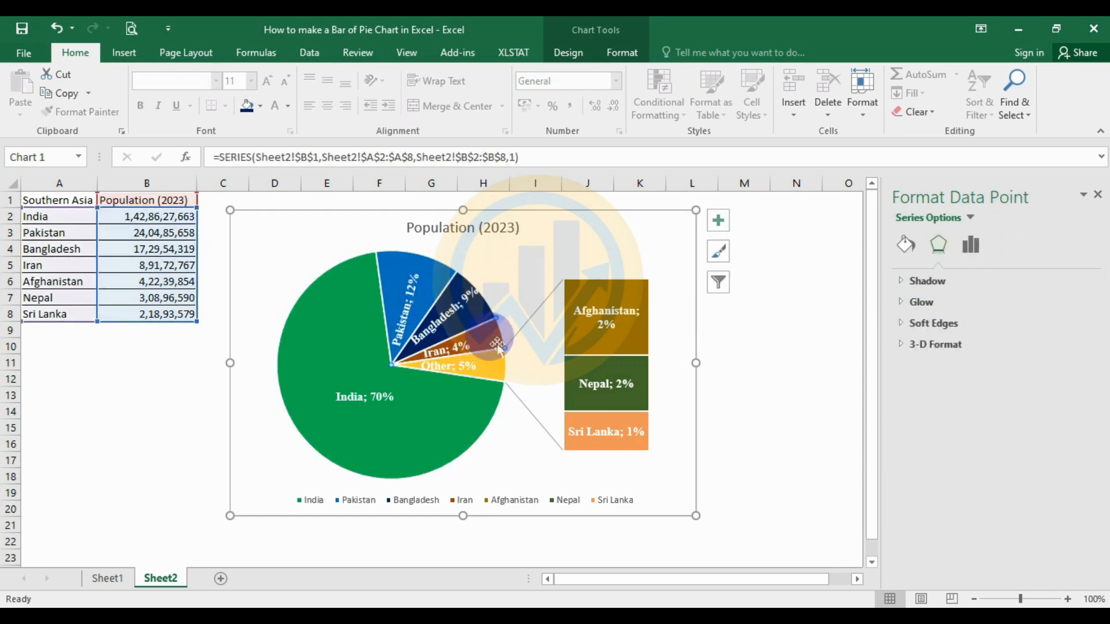
click(261, 105)
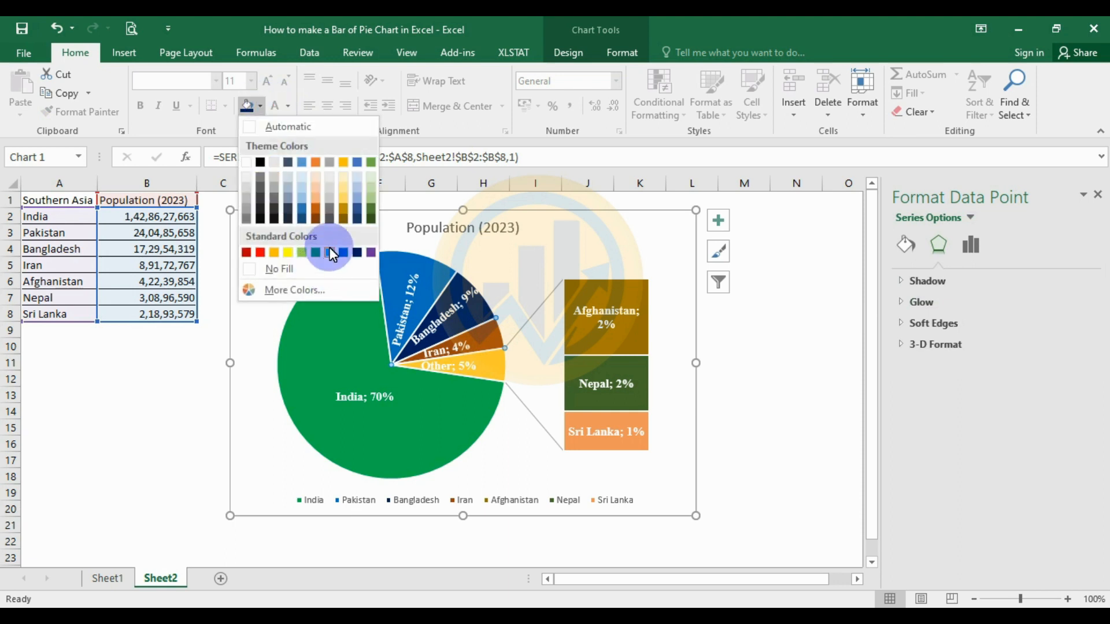
click(277, 254)
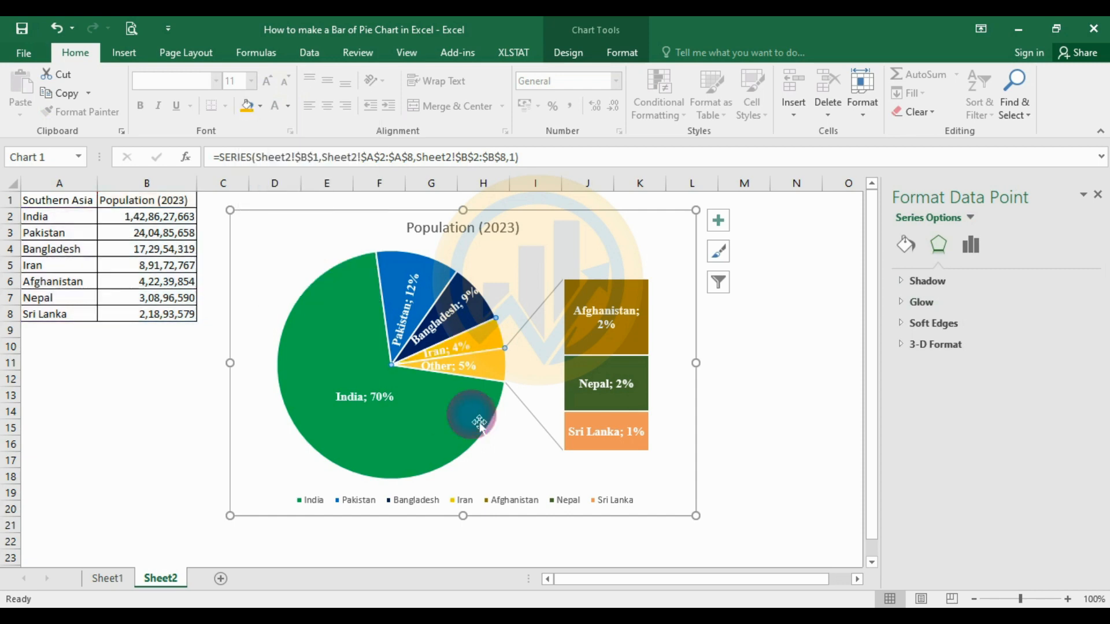
Fill the Other slice of the pie with standard purple
click(501, 370)
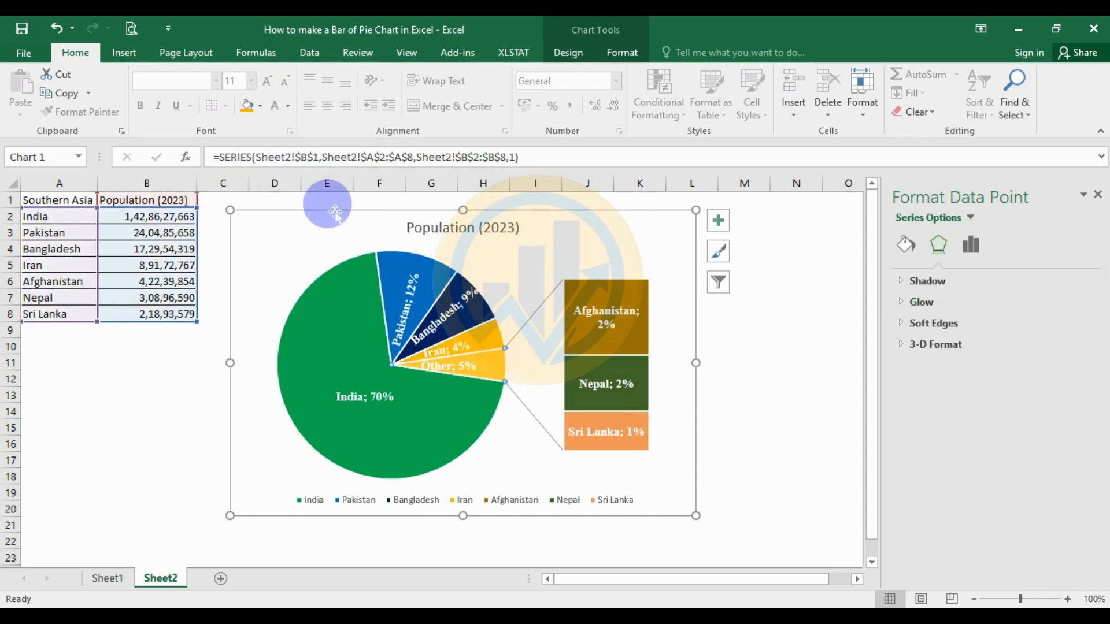
click(261, 105)
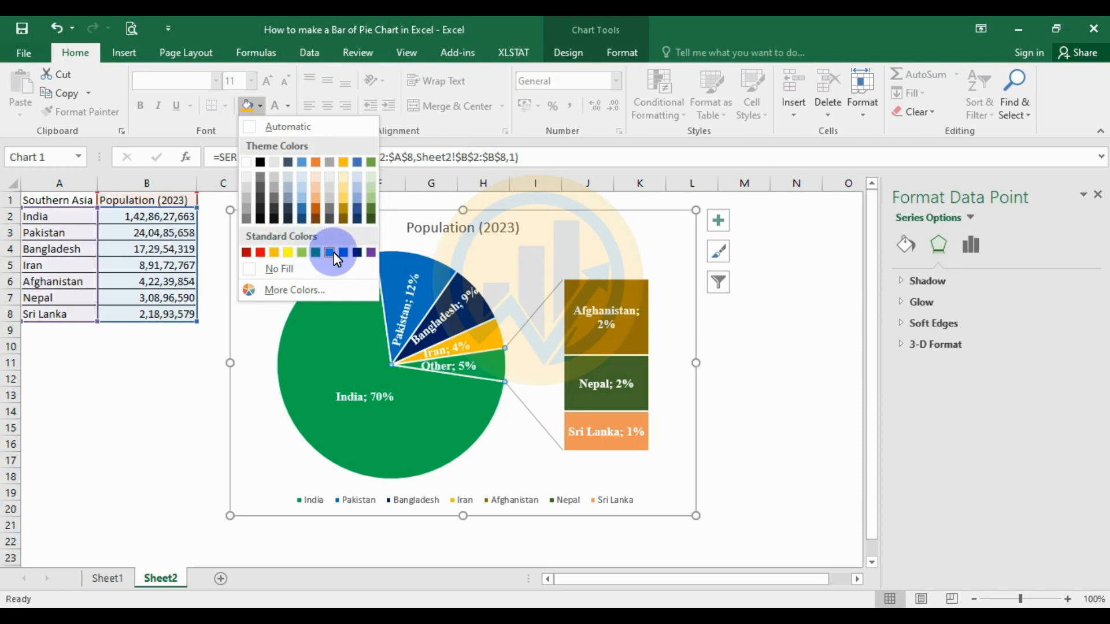
click(370, 254)
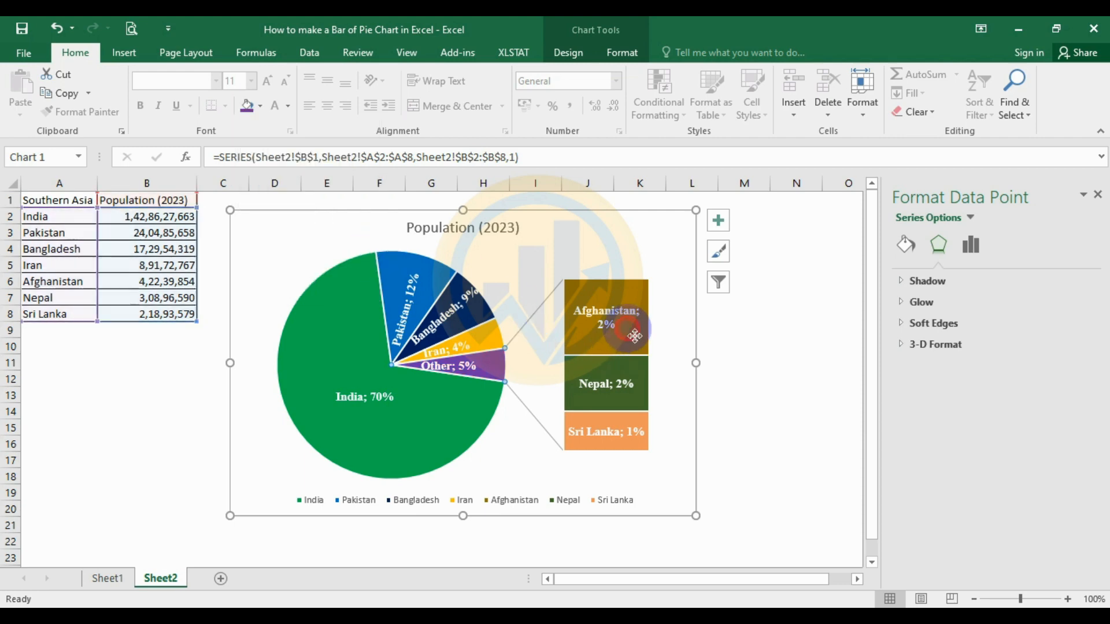
Fill only the Sri Lanka segment of the bar with standard dark red
click(641, 438)
click(624, 445)
click(627, 444)
click(259, 105)
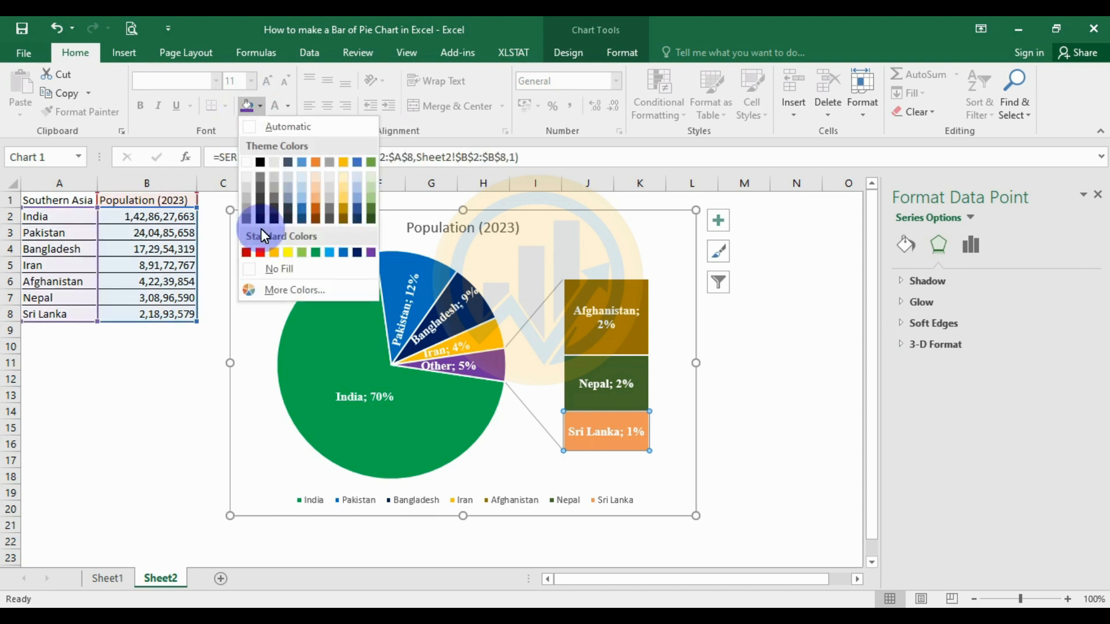
click(251, 254)
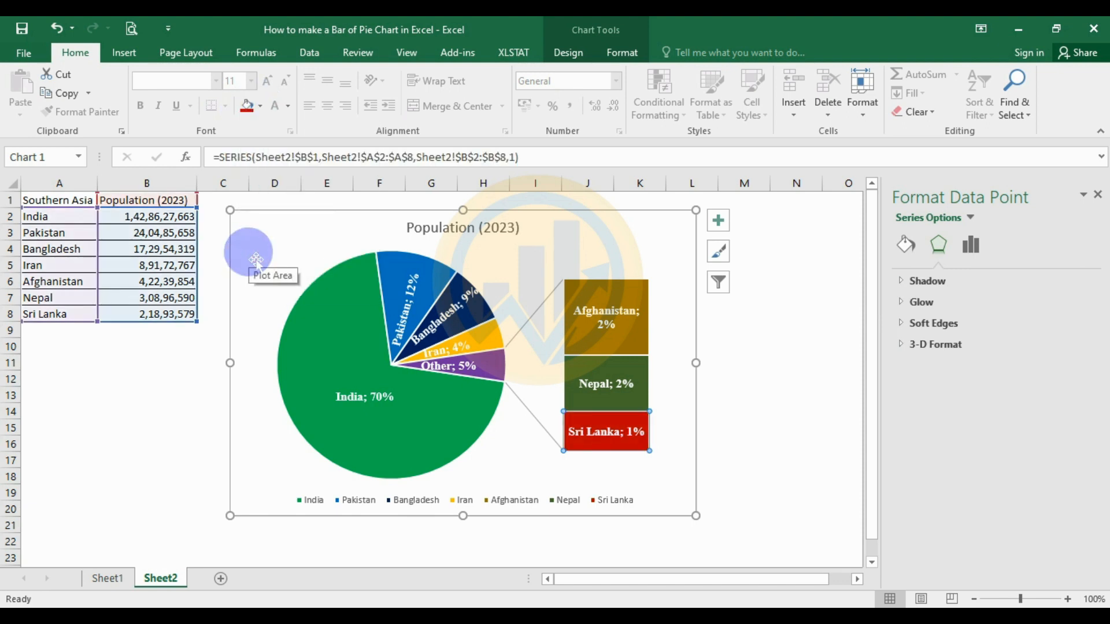
Try standard light blue as the fill of the bar's Nepal segment
click(632, 367)
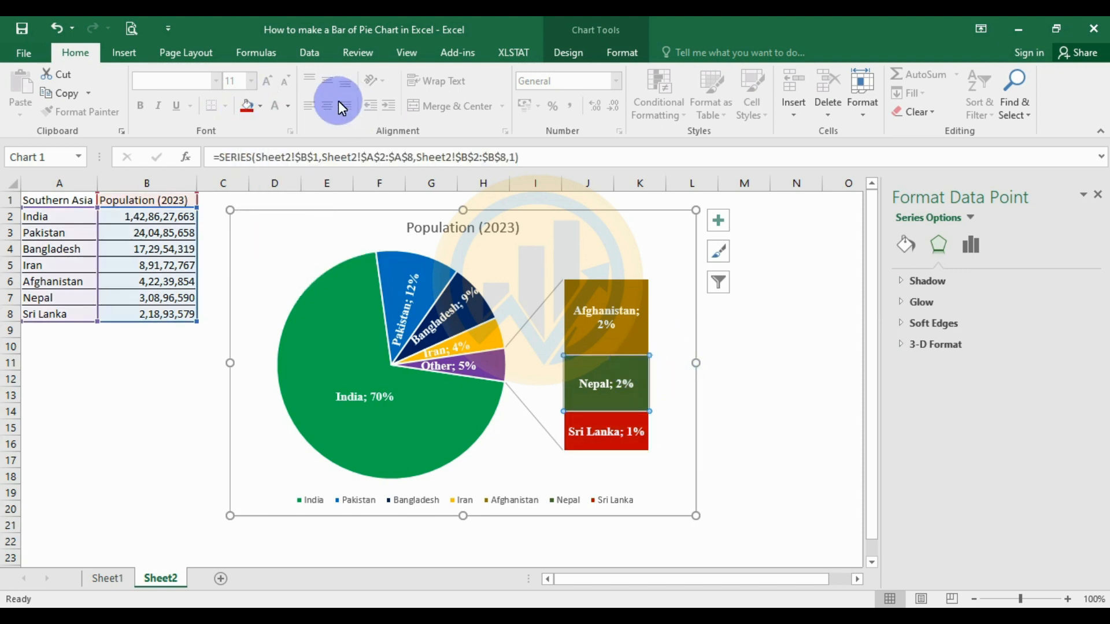
click(261, 106)
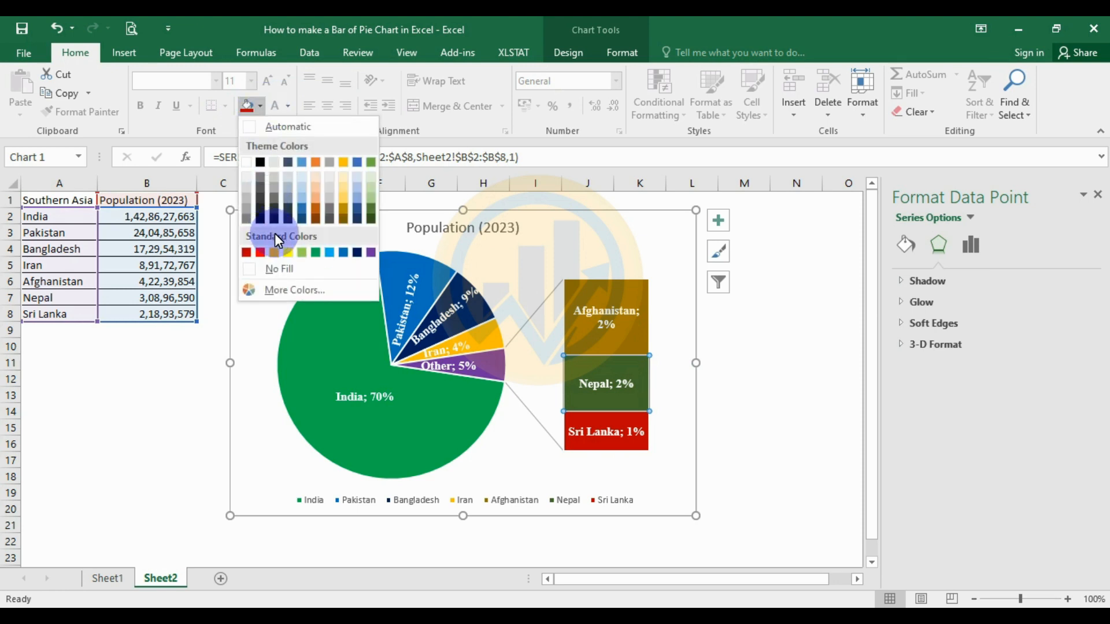
click(324, 254)
Fill the Nepal segment of the bar with the darker orange theme shade and deselect the chart
click(639, 345)
click(637, 361)
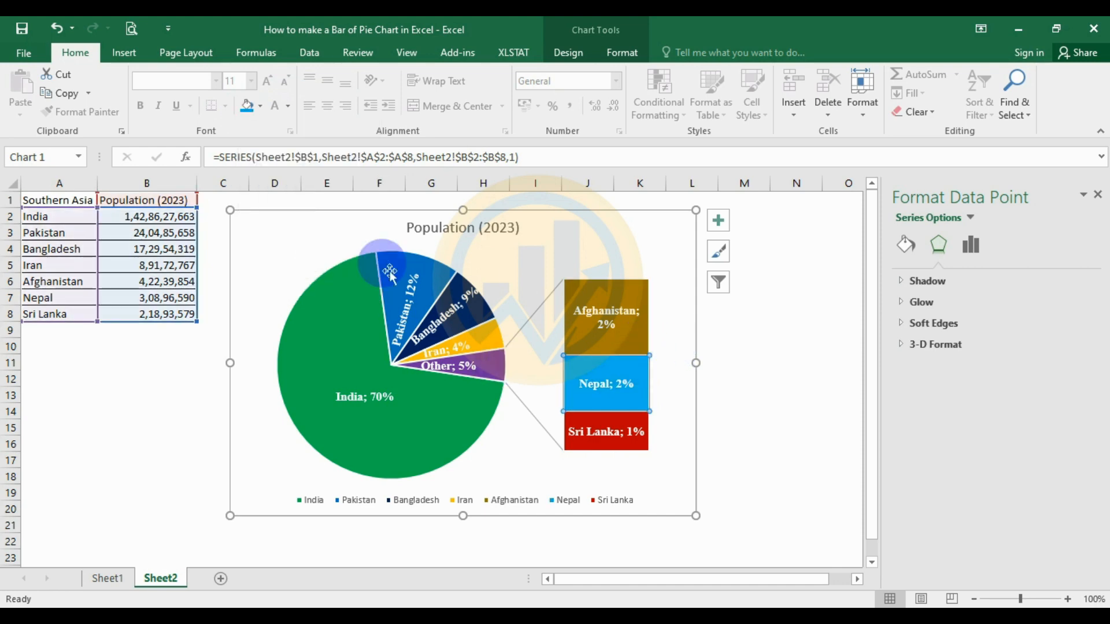
click(261, 107)
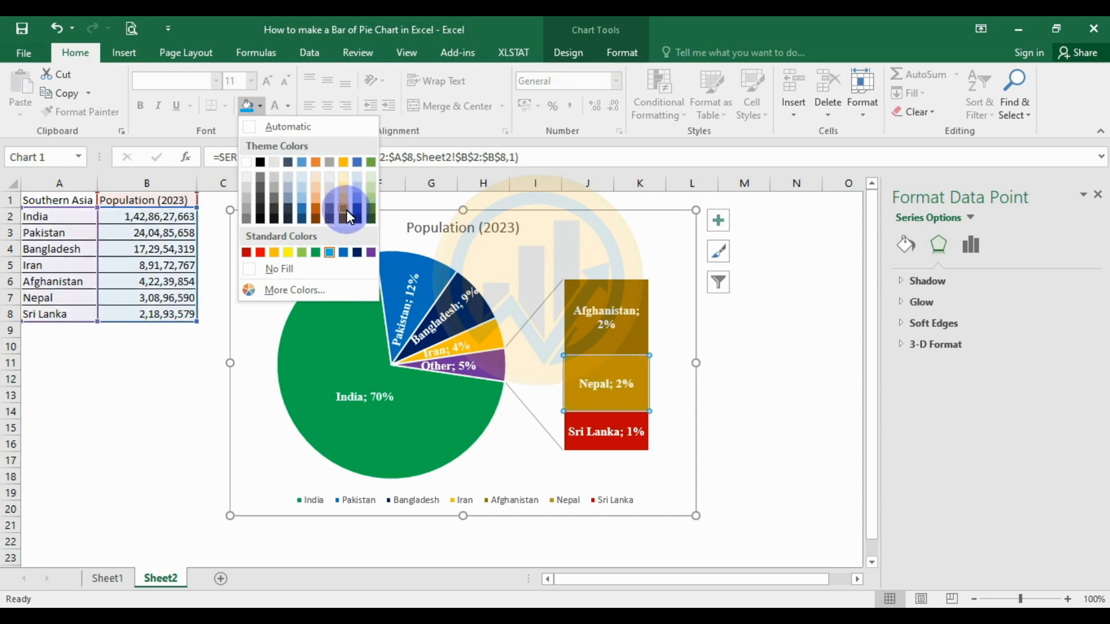
click(315, 211)
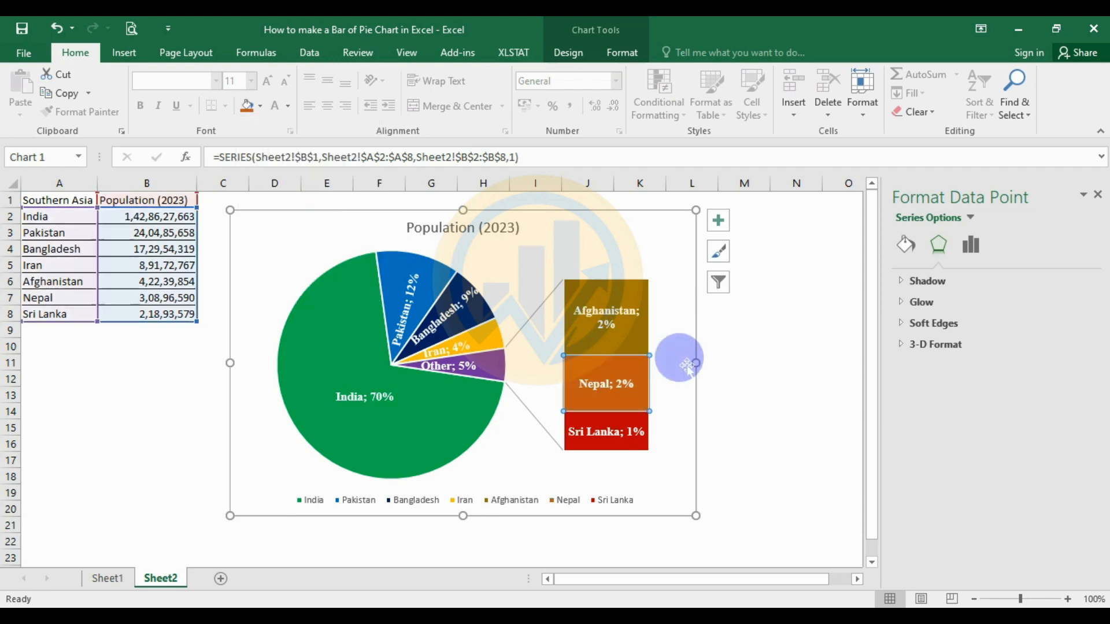
click(789, 395)
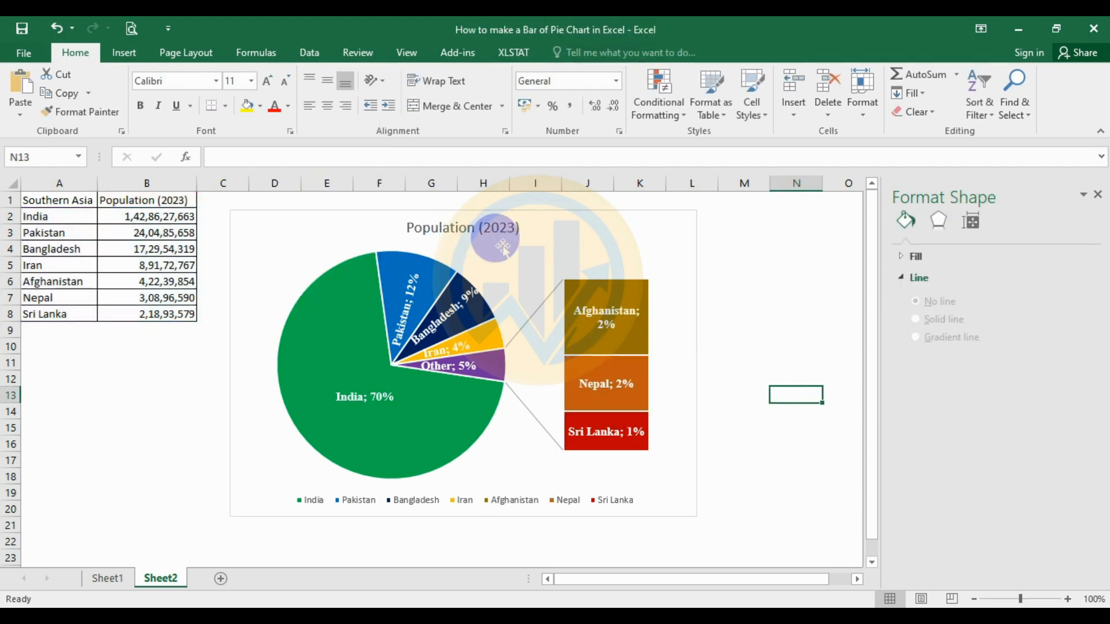
Change the chart title to "Southern Asia Population (2023)" by adding the region name before the existing text
click(471, 246)
click(430, 230)
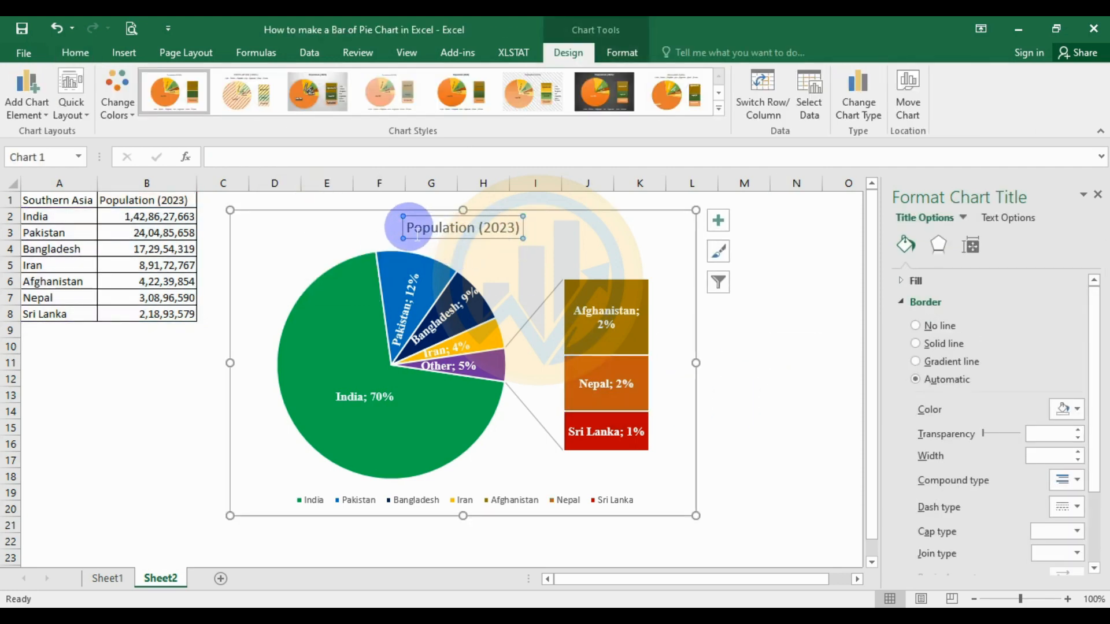
text(Souther)
key(BackSpace)
text(n As)
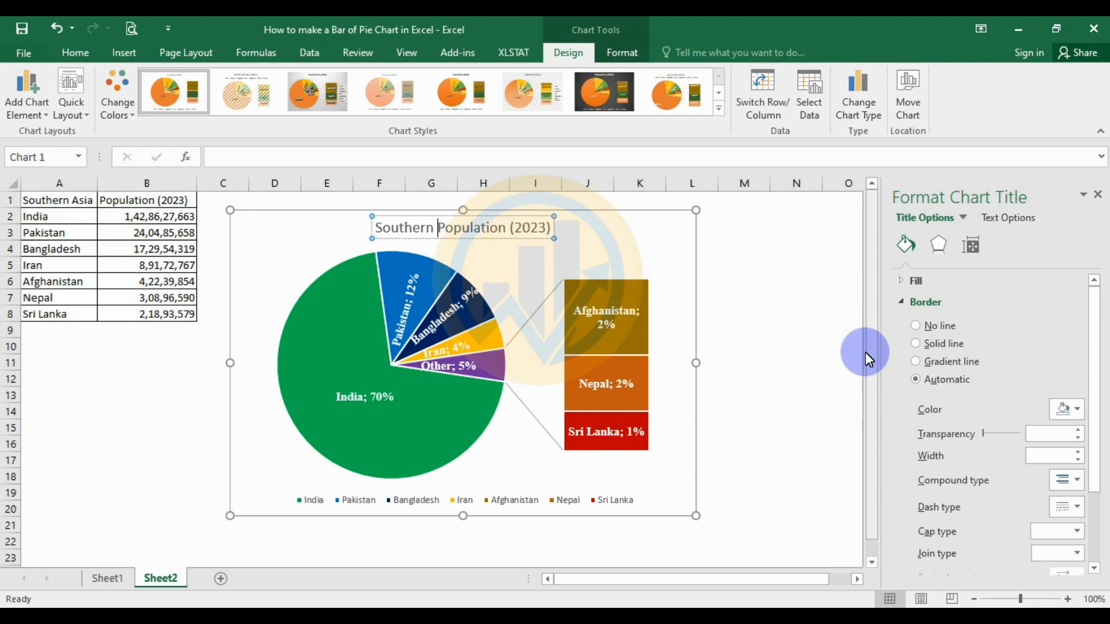
text(ia)
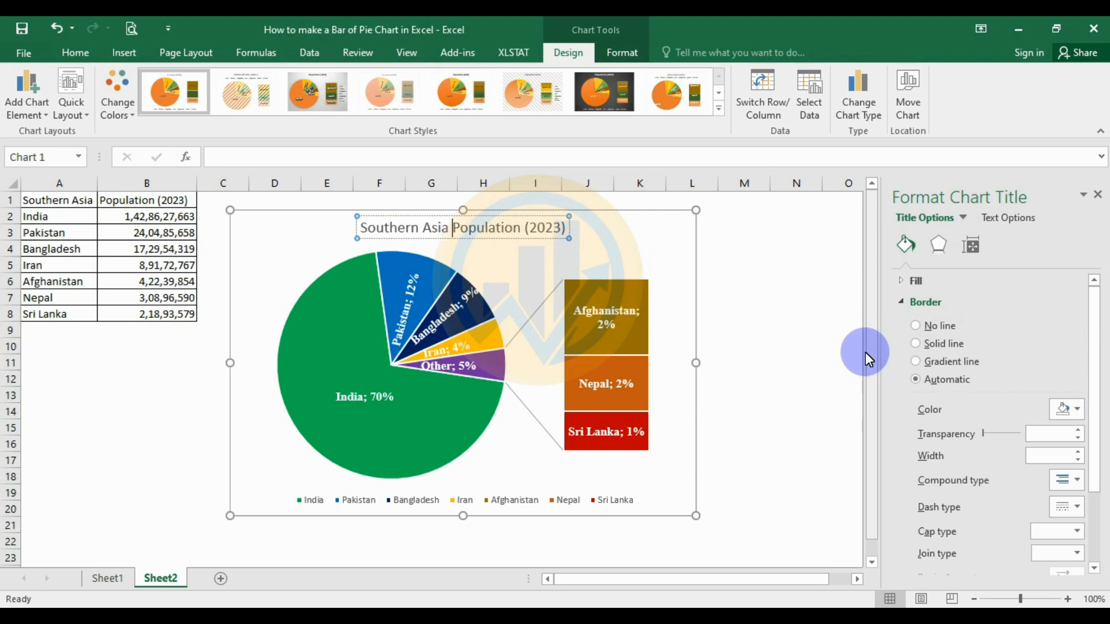
click(780, 347)
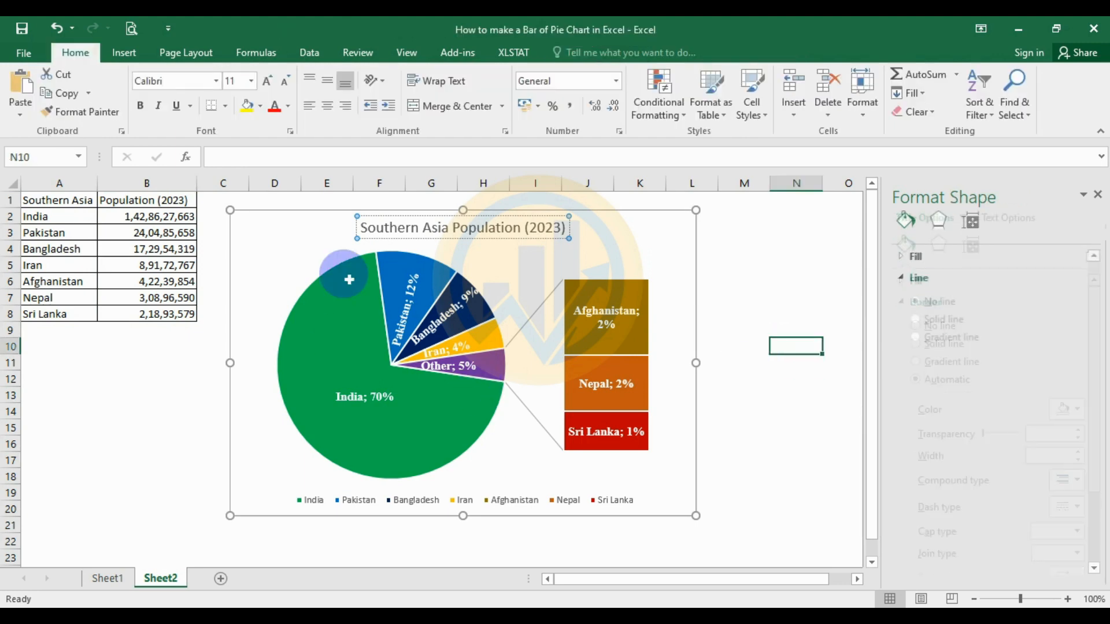
Format the chart title in bold black Times New Roman
click(384, 226)
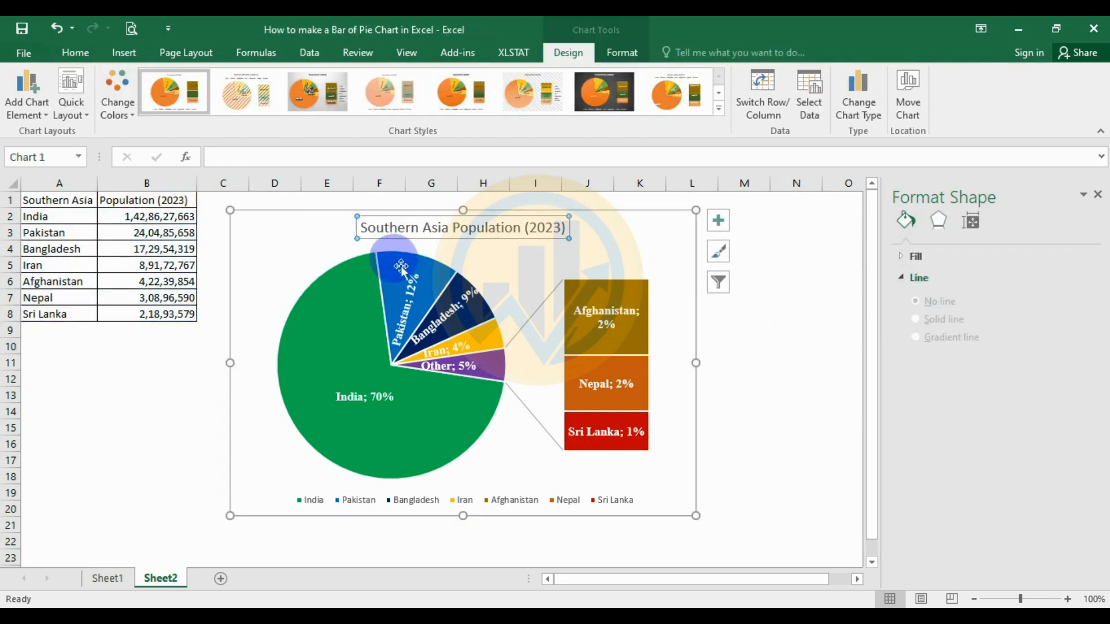
click(79, 53)
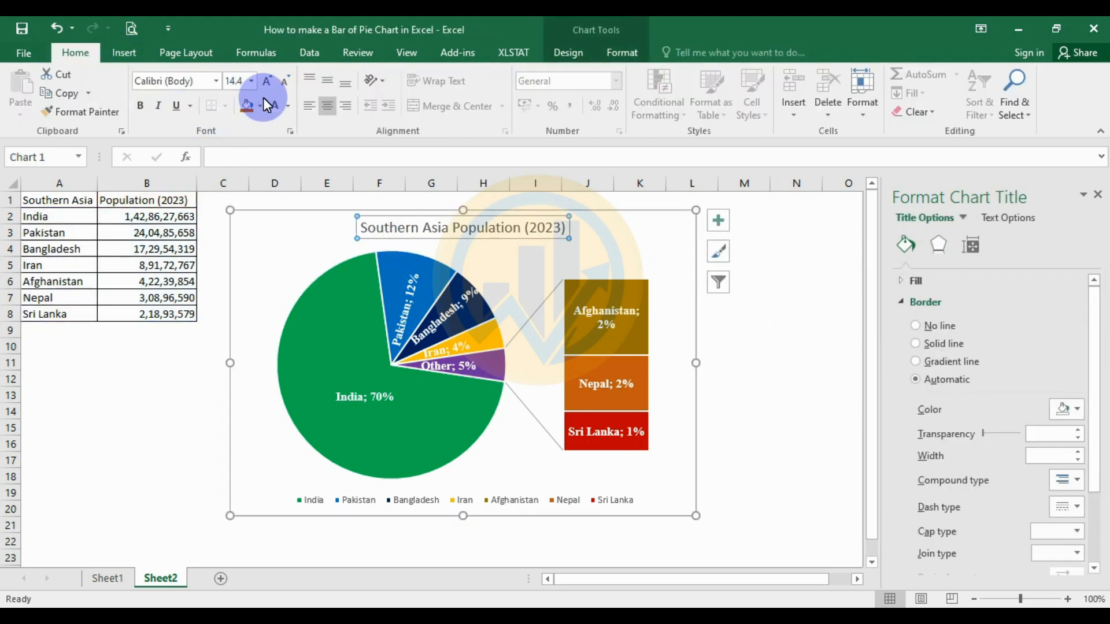
click(216, 80)
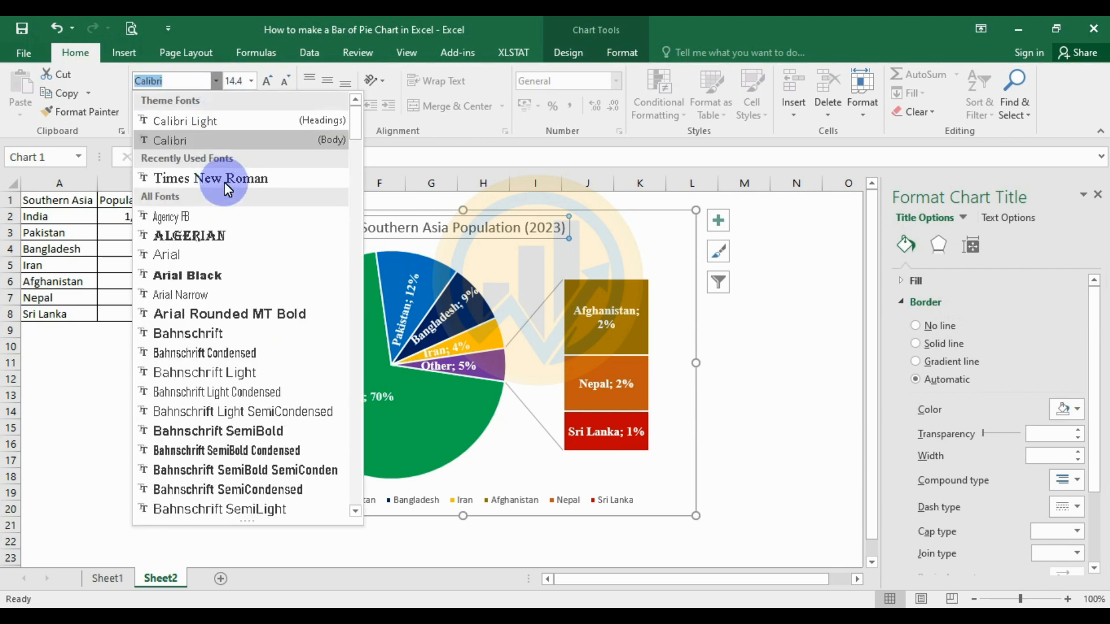
click(225, 182)
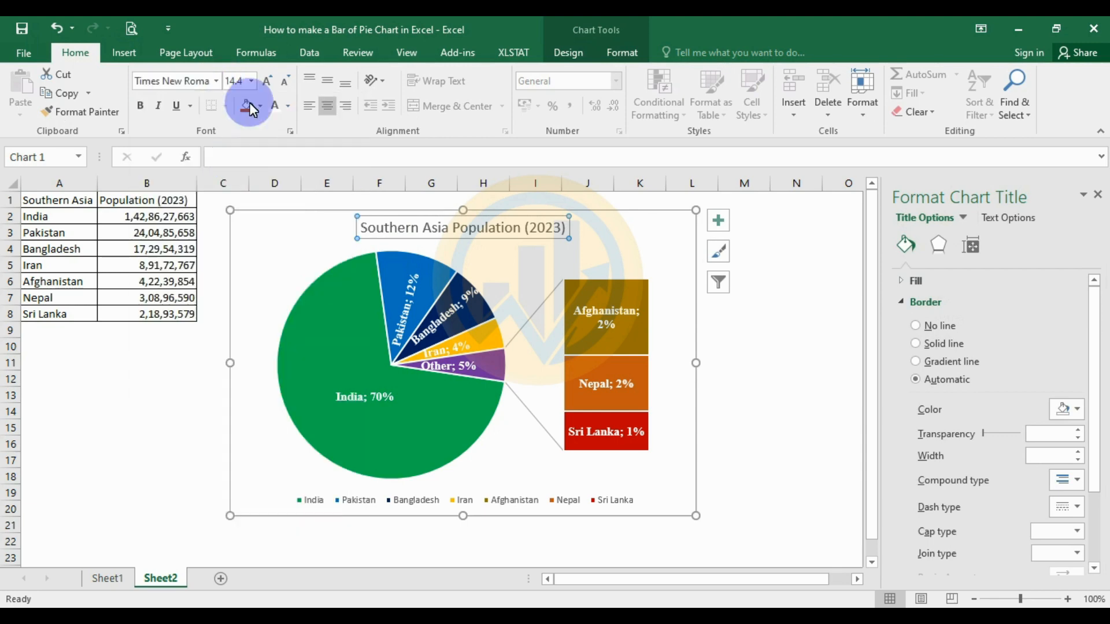
click(288, 105)
click(287, 162)
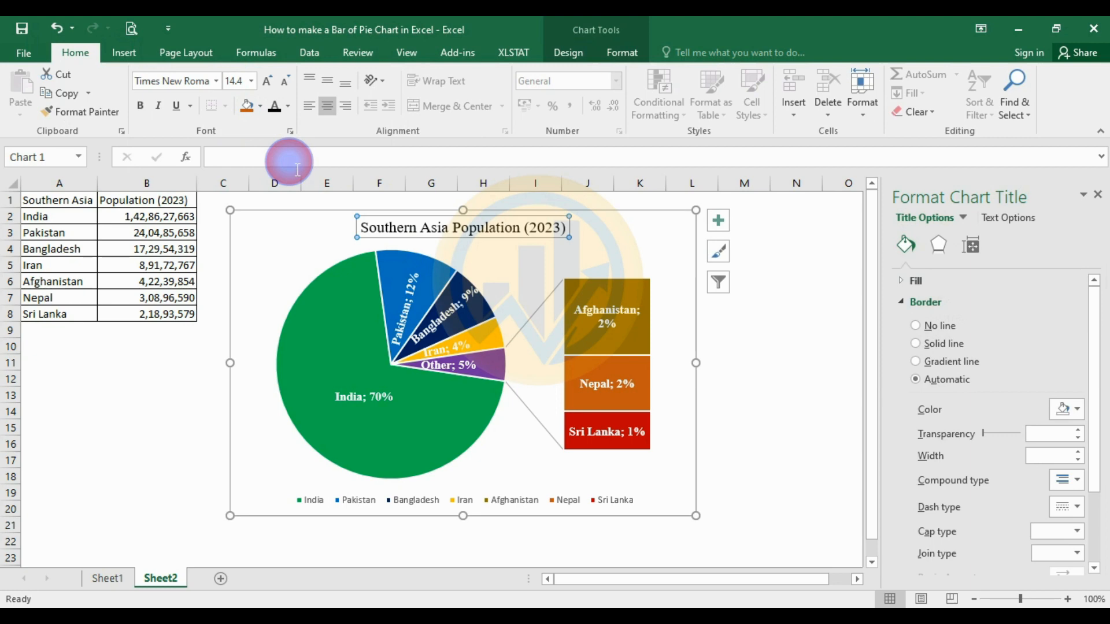
click(140, 107)
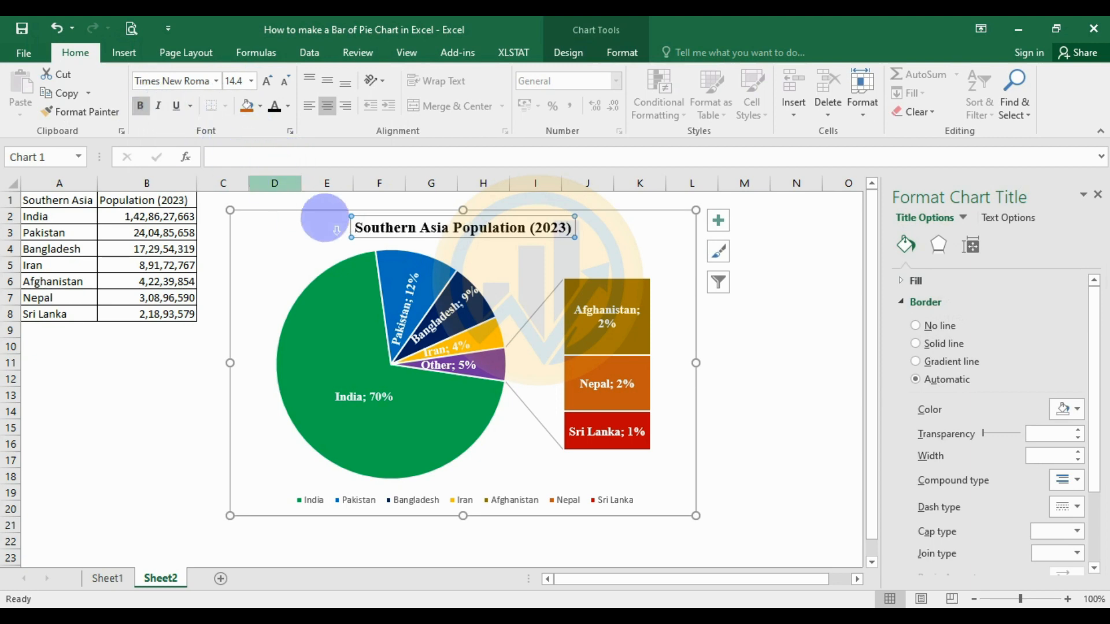
click(749, 317)
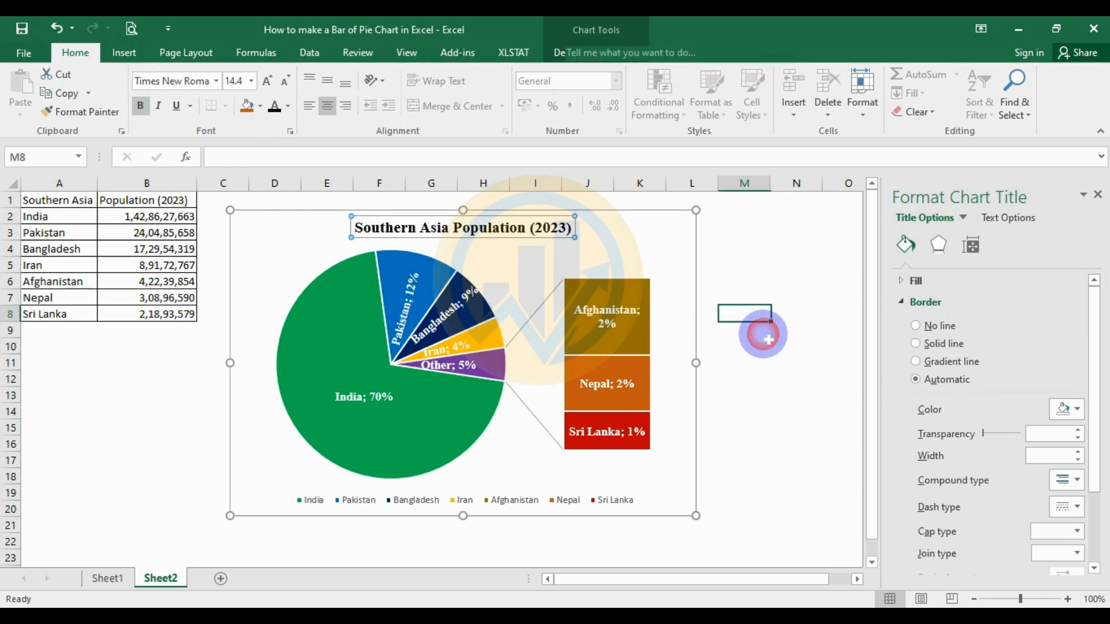
Format the chart legend text in black Times New Roman at size 11
click(429, 502)
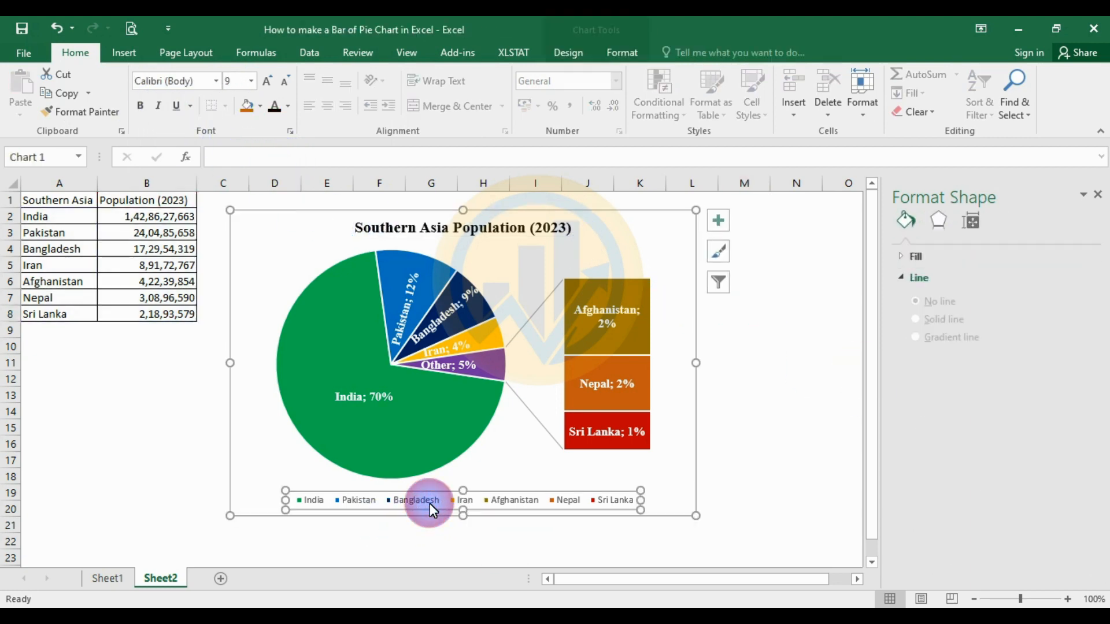
click(217, 81)
click(209, 178)
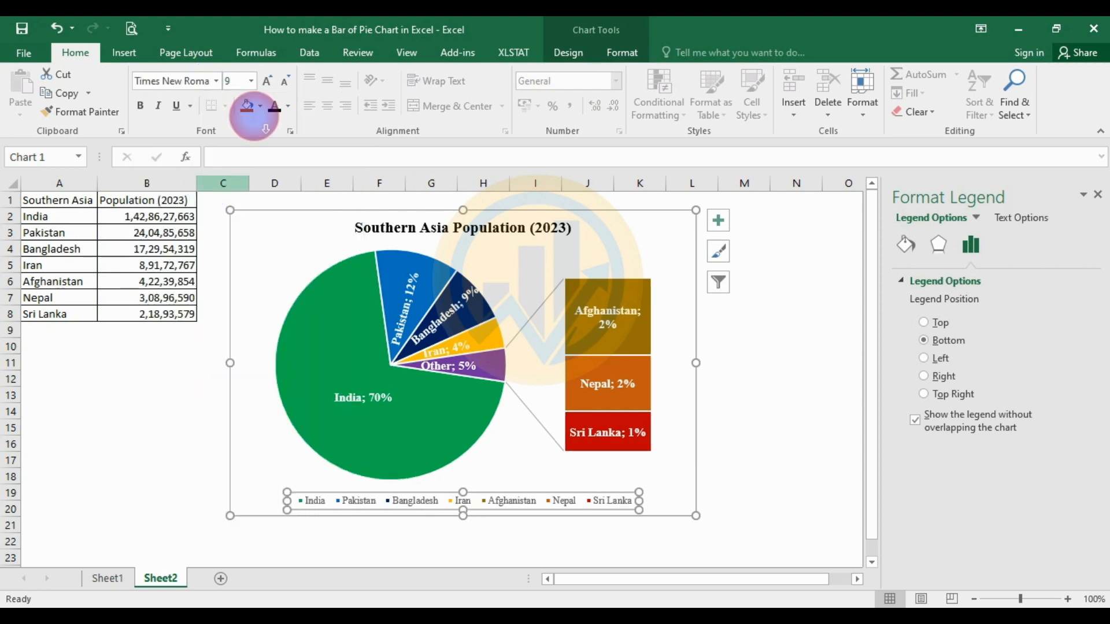
click(269, 79)
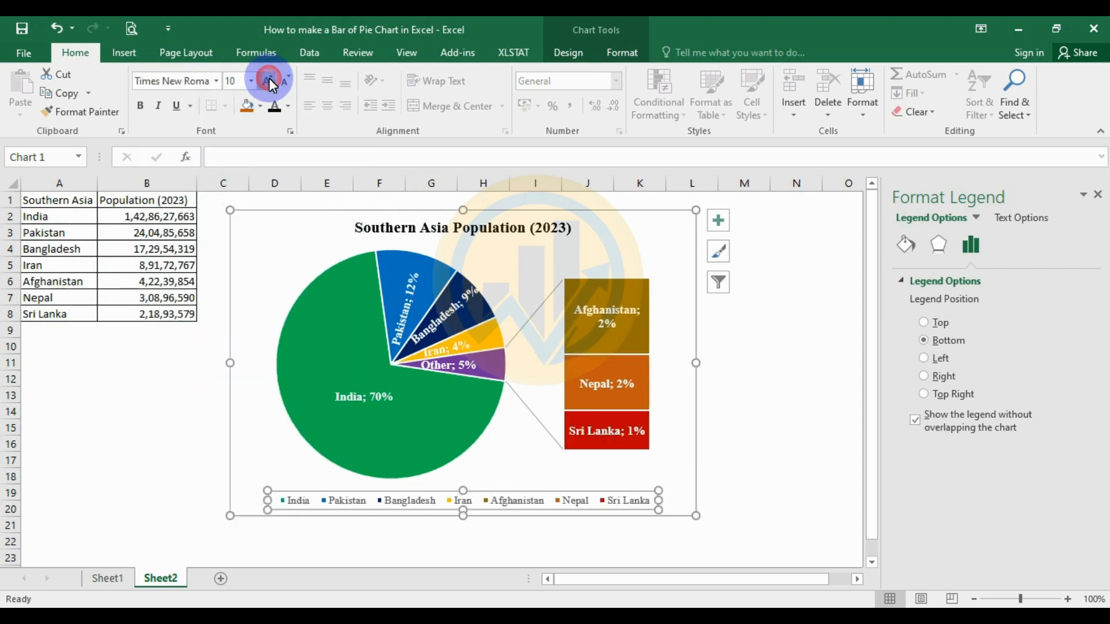
click(269, 80)
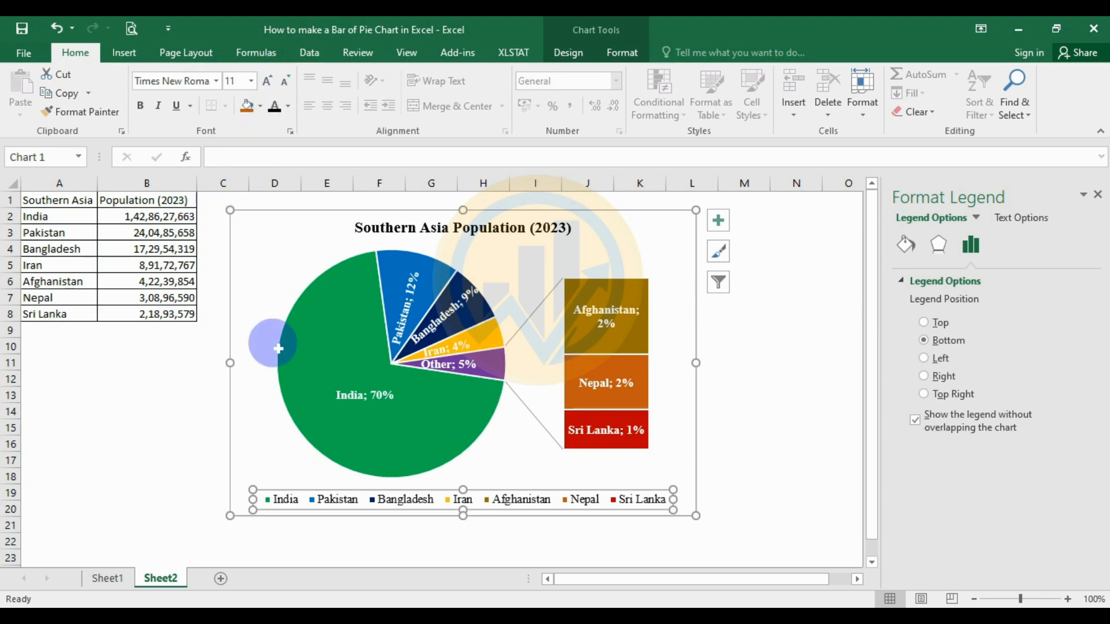
click(781, 474)
Give all the pie slices and bar segments a solid black border
click(418, 410)
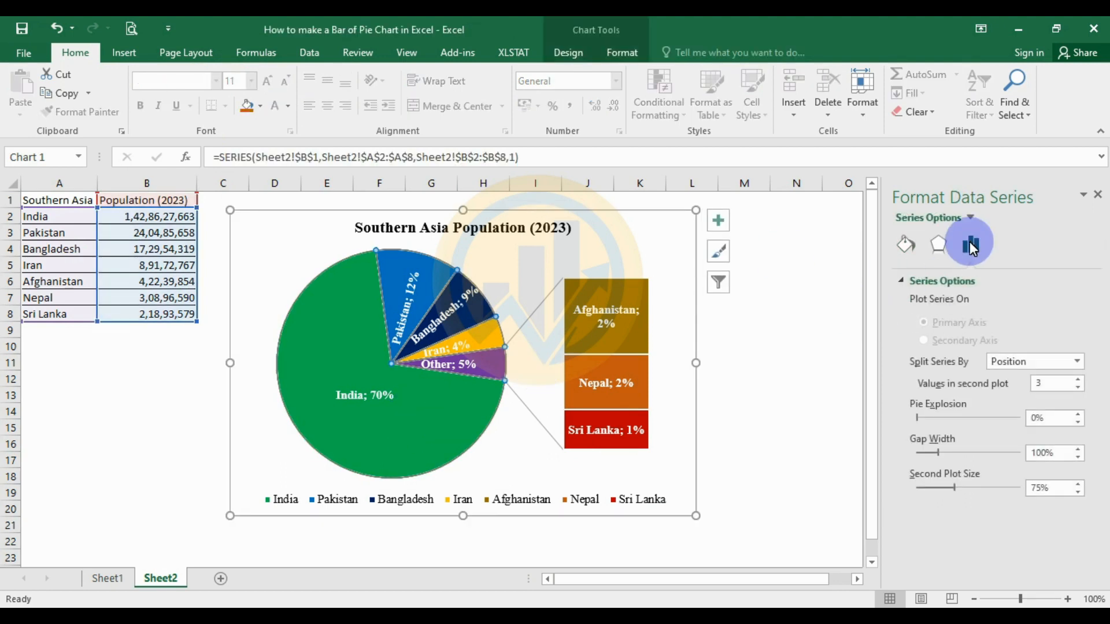
click(905, 244)
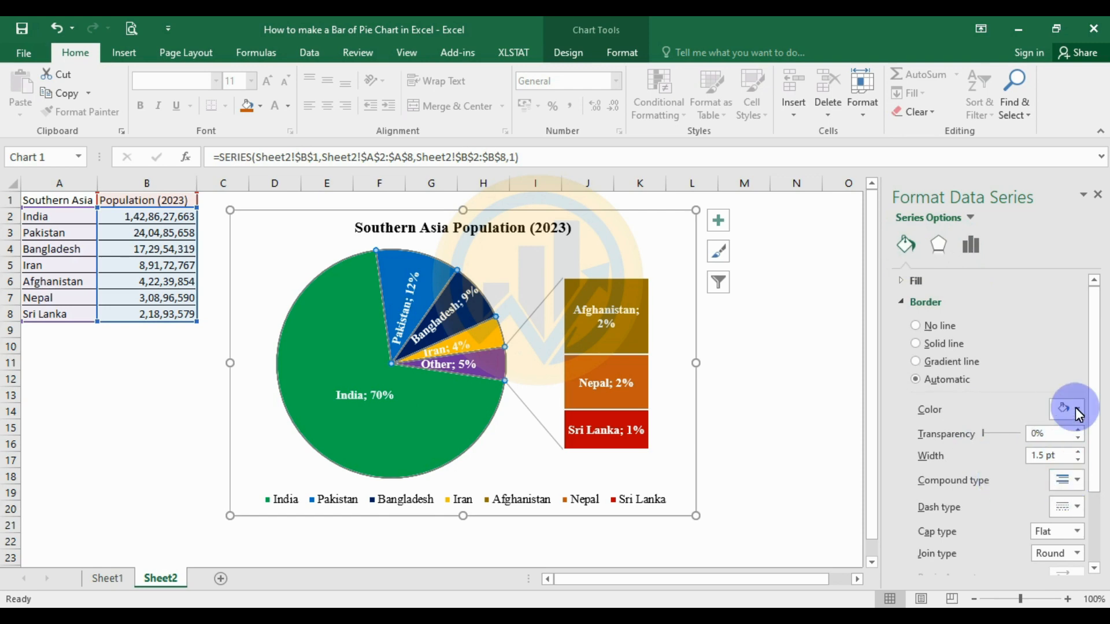
click(1079, 410)
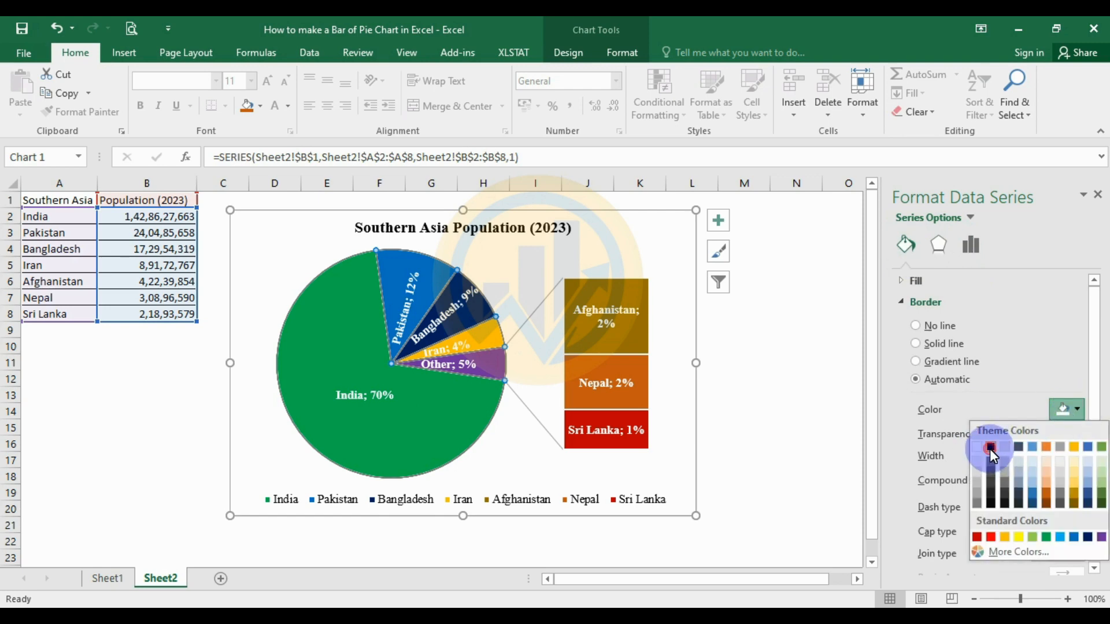
click(990, 449)
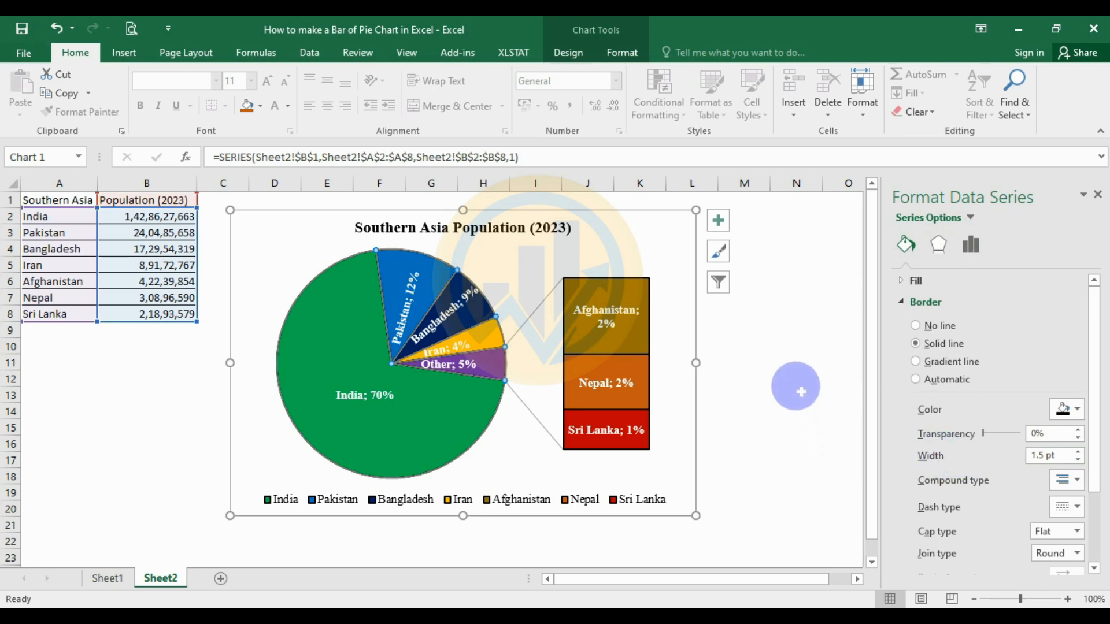
click(794, 381)
click(801, 296)
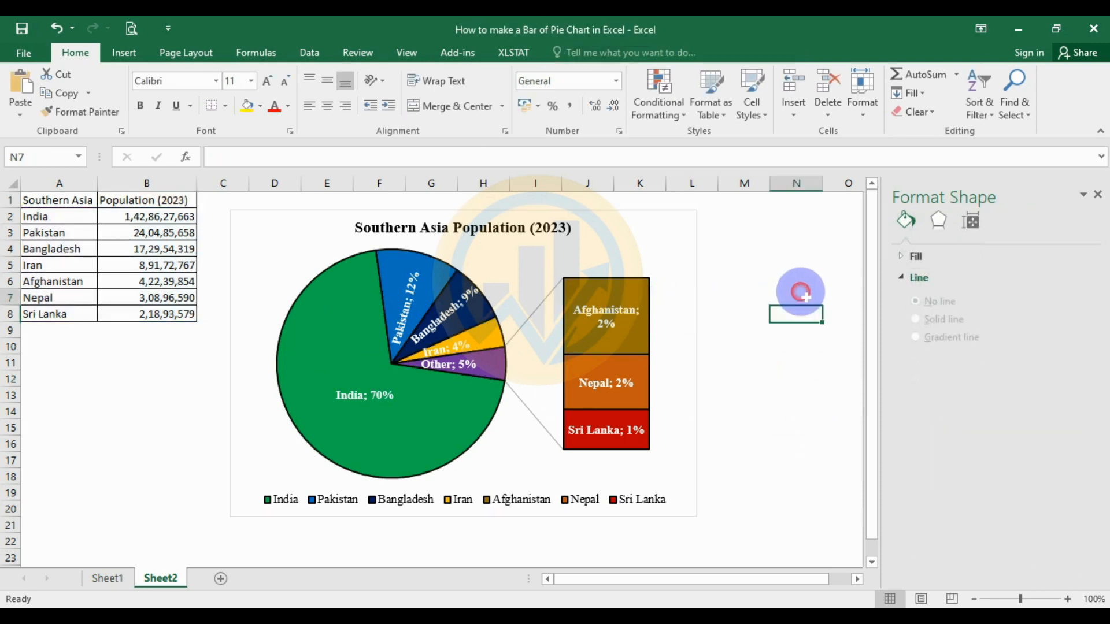
Make the series lines connecting the pie to the bar black and 1.5 pt wide
click(532, 314)
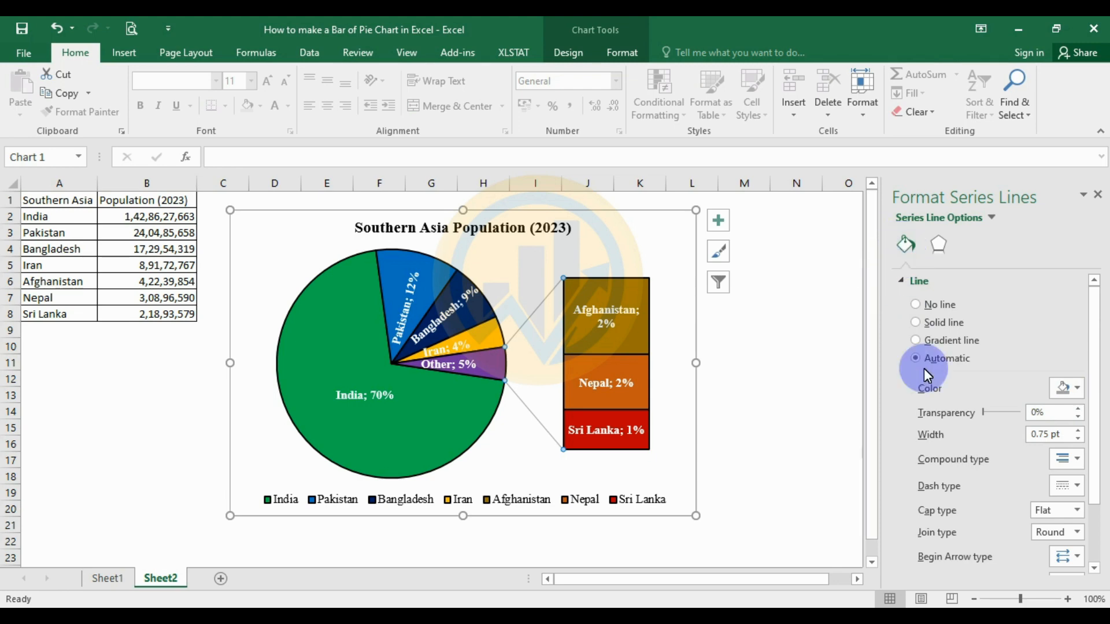
click(1078, 394)
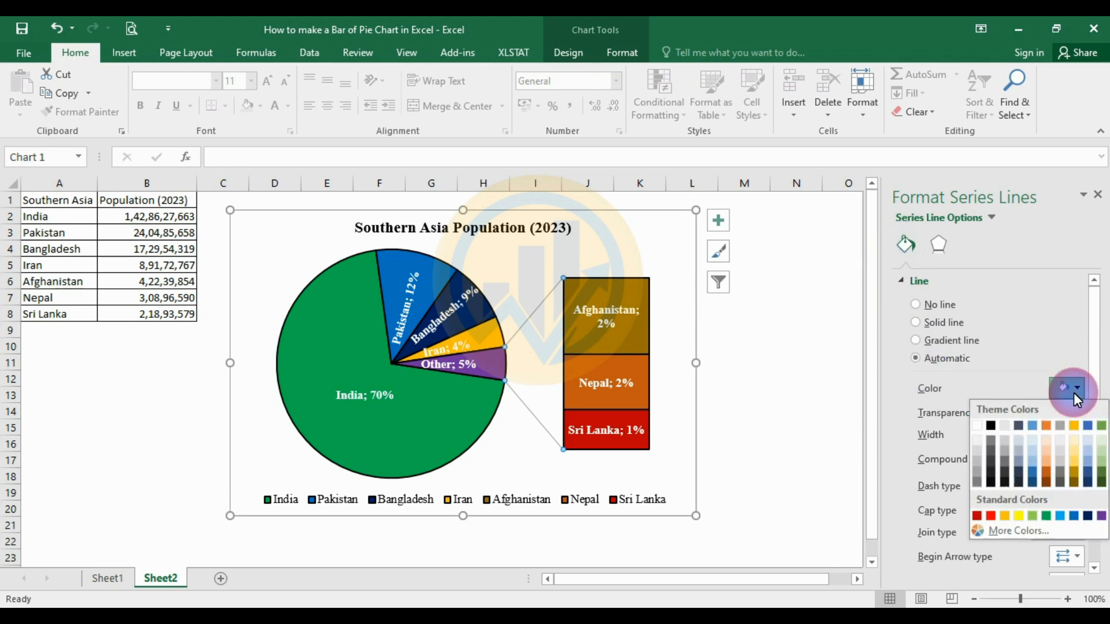
click(991, 424)
click(1078, 431)
click(1078, 431)
click(1078, 431)
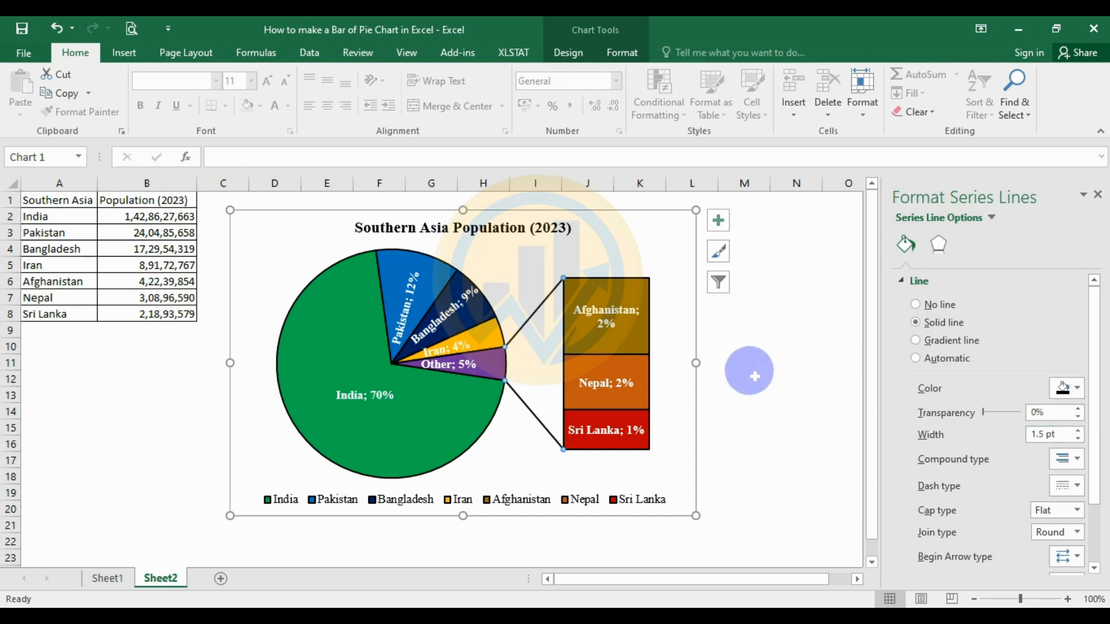
click(762, 366)
Close the formatting pane, enlarge the chart from its lower-right corner, and move it slightly up and closer to the data table
click(642, 234)
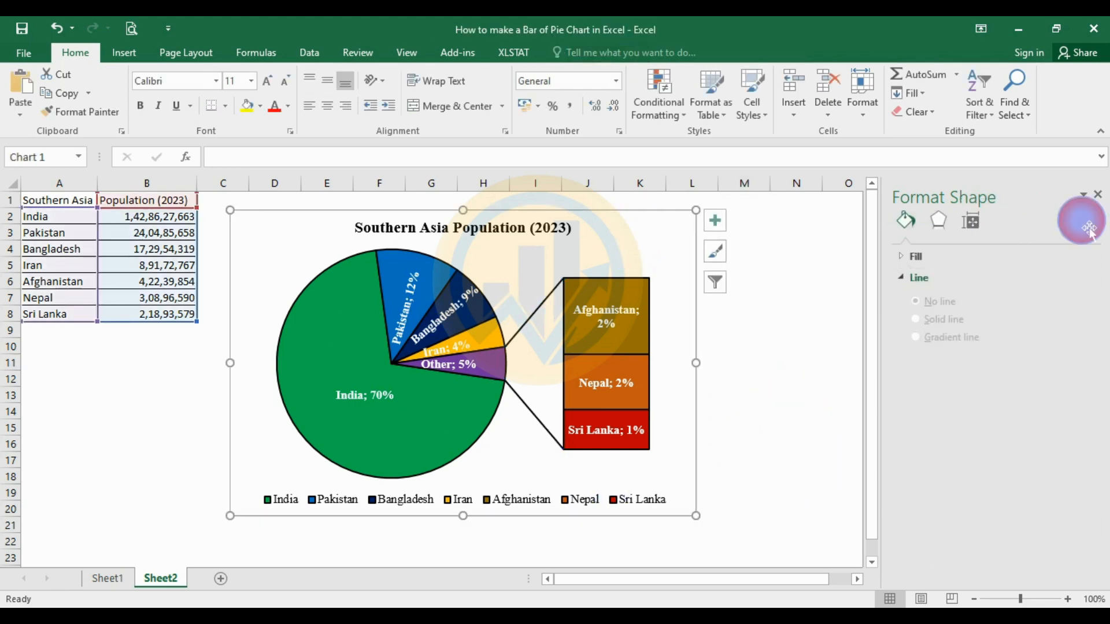
click(1095, 193)
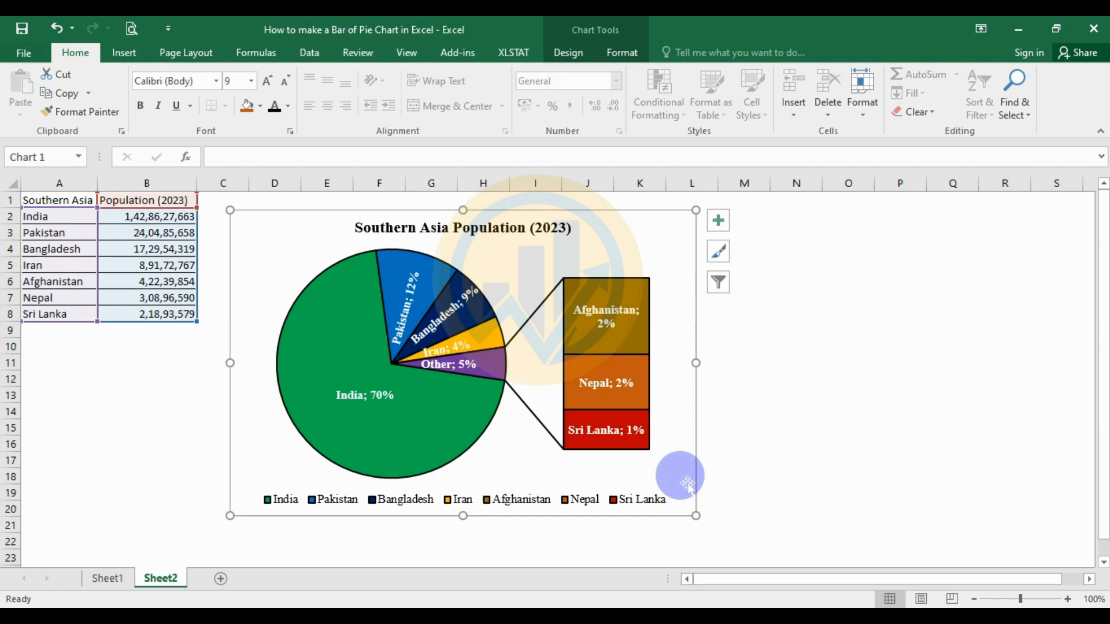
drag(696, 515, 738, 556)
click(899, 430)
drag(344, 243, 330, 233)
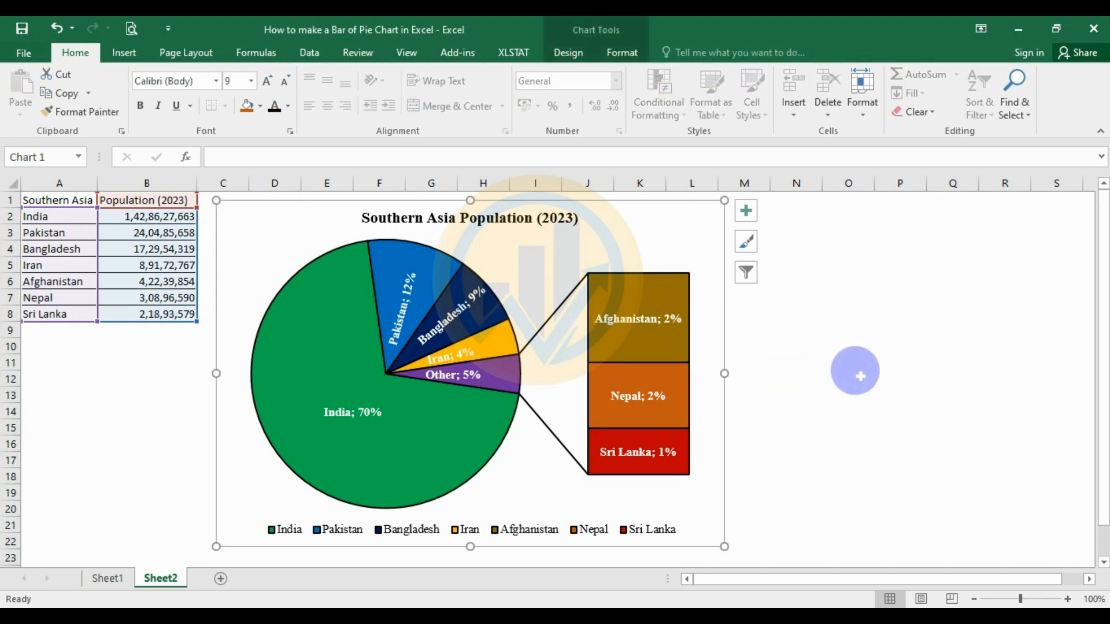